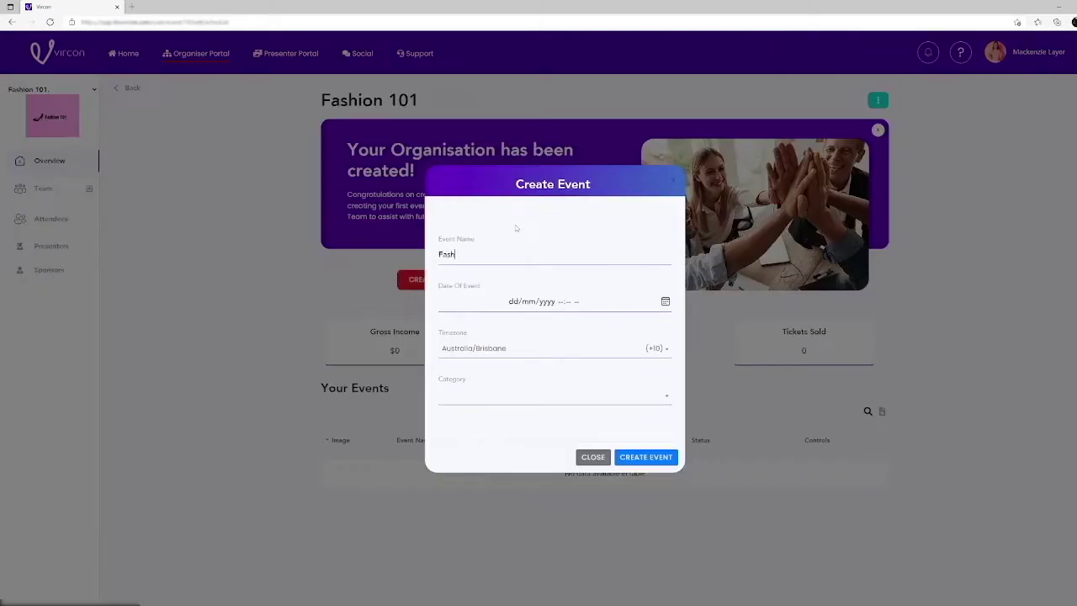
- Name the new event 'Fashion This Year', set its time to 12:15 PM and enter Fashion as the category
{"action": "type", "text": "ear"}
{"action": "left_click", "coordinate": [665, 301]}
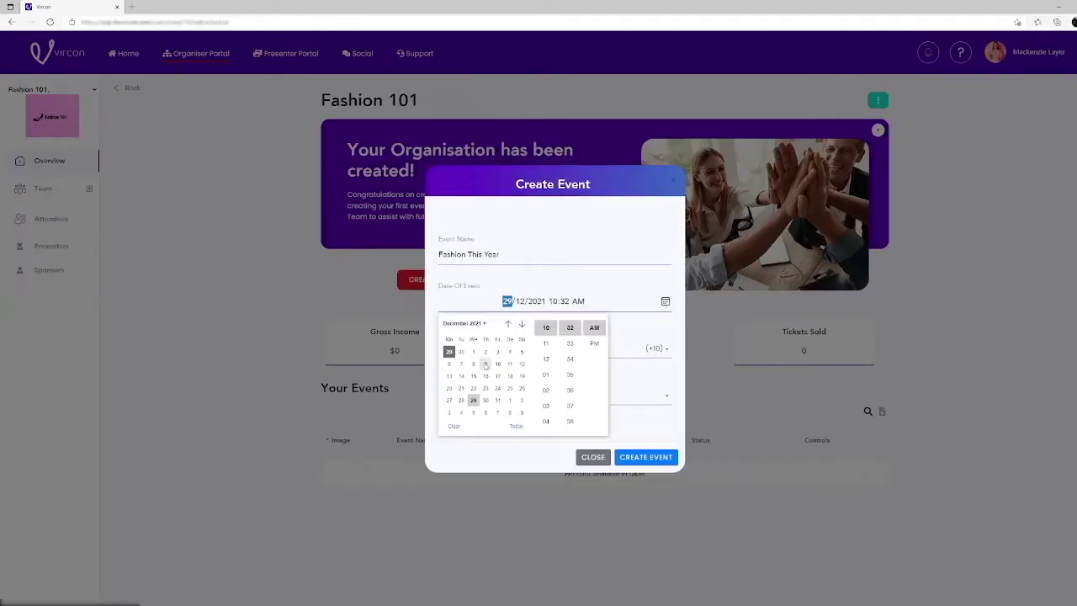
{"action": "scroll", "coordinate": [569, 370], "scroll_direction": "up", "scroll_amount": 5}
{"action": "left_click", "coordinate": [569, 344]}
{"action": "left_click", "coordinate": [594, 343]}
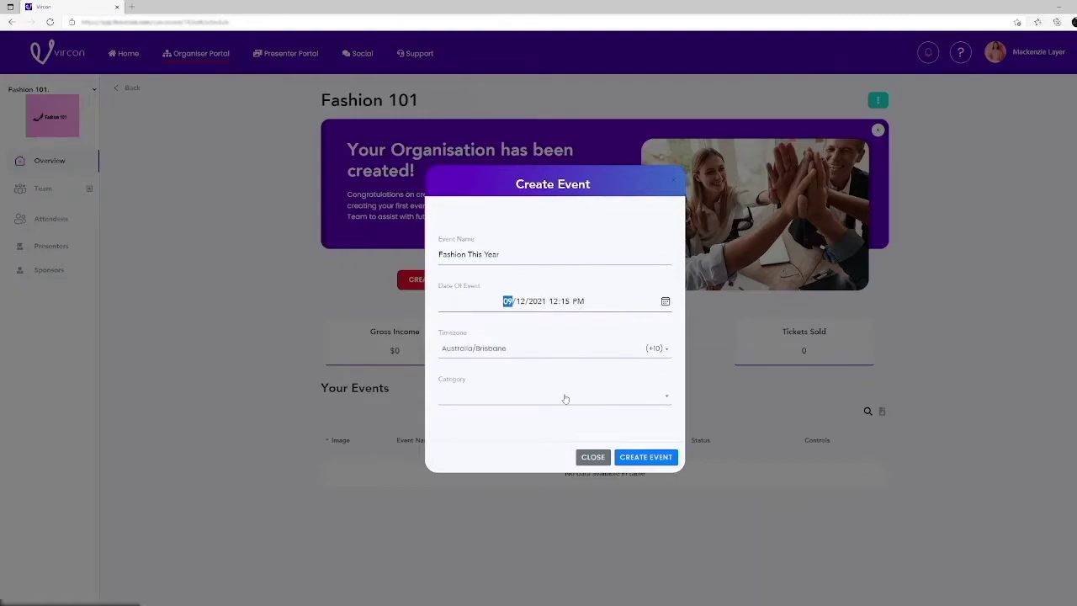
{"action": "left_click", "coordinate": [604, 395]}
{"action": "type", "text": "Fashion"}
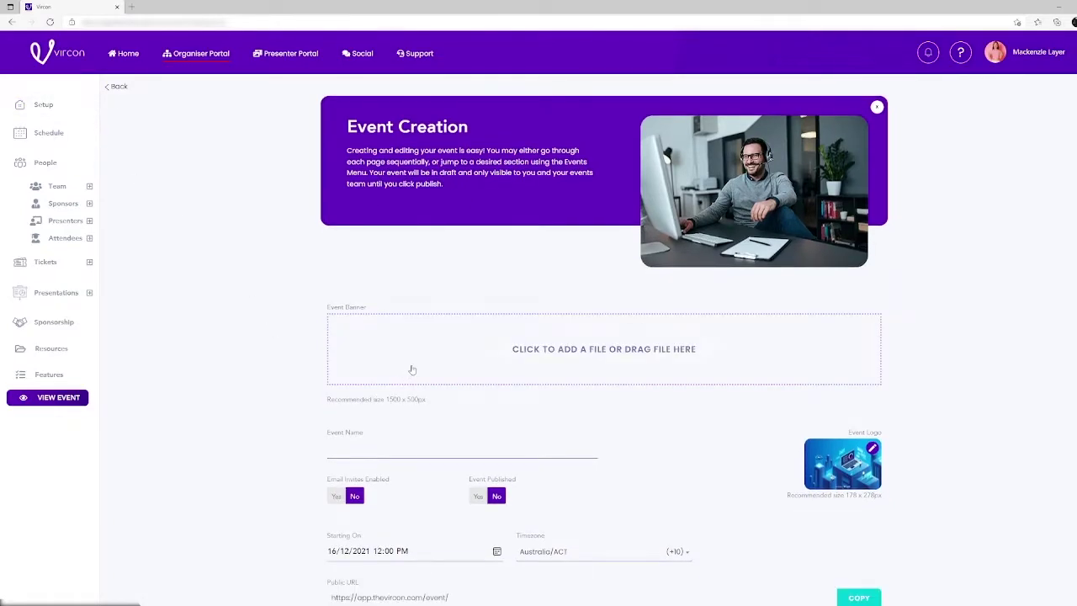
- Upload the Fashion 101 Banner image as the event banner
{"action": "left_click", "coordinate": [412, 369]}
{"action": "left_click", "coordinate": [146, 94]}
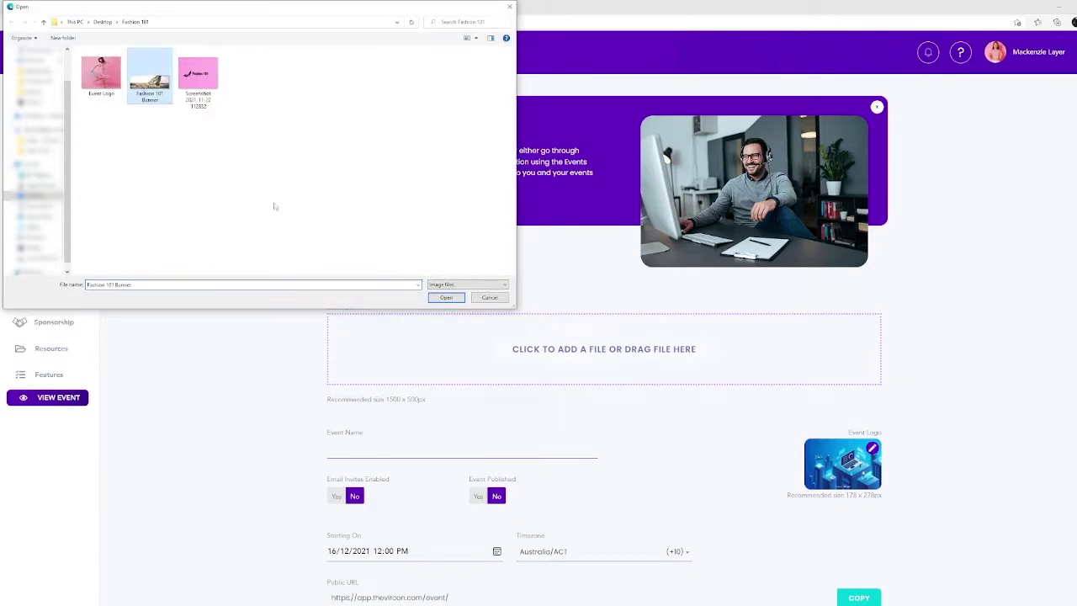
{"action": "left_click", "coordinate": [446, 297]}
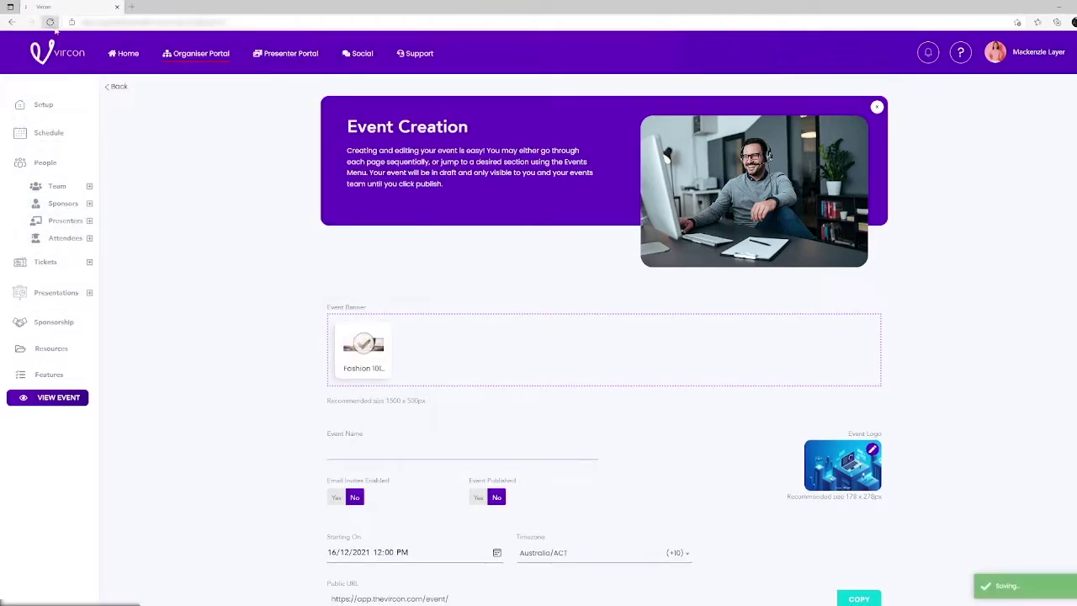
{"action": "scroll", "coordinate": [290, 279], "scroll_direction": "down", "scroll_amount": 3}
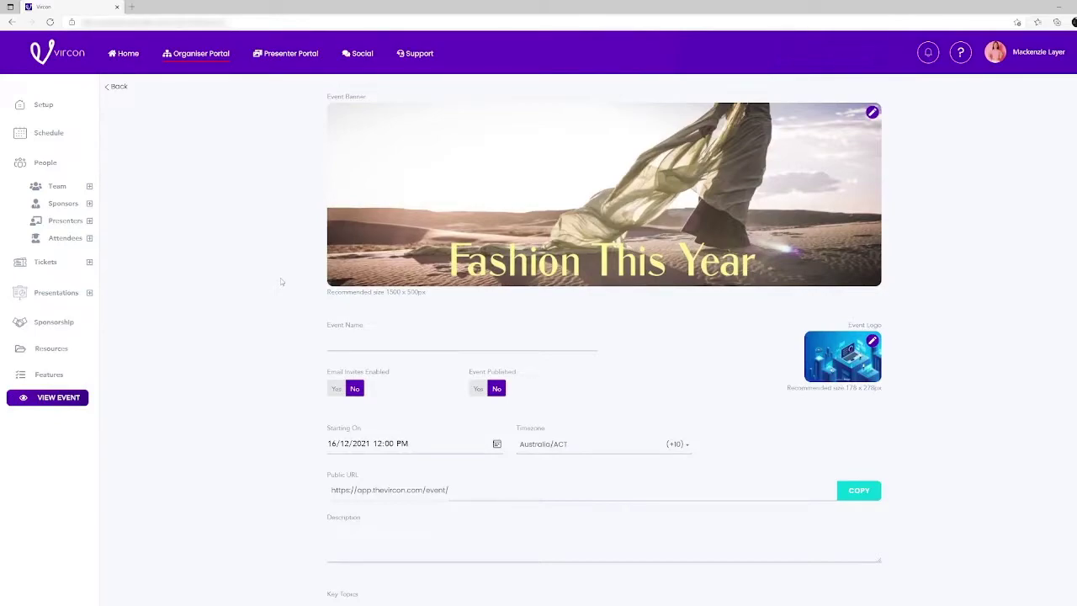
- Enter 'Fashion This Year' as the event name and upload the Event Logo image as its logo
{"action": "left_click", "coordinate": [364, 347]}
{"action": "type", "text": "Fashion This Year"}
{"action": "left_click", "coordinate": [810, 370]}
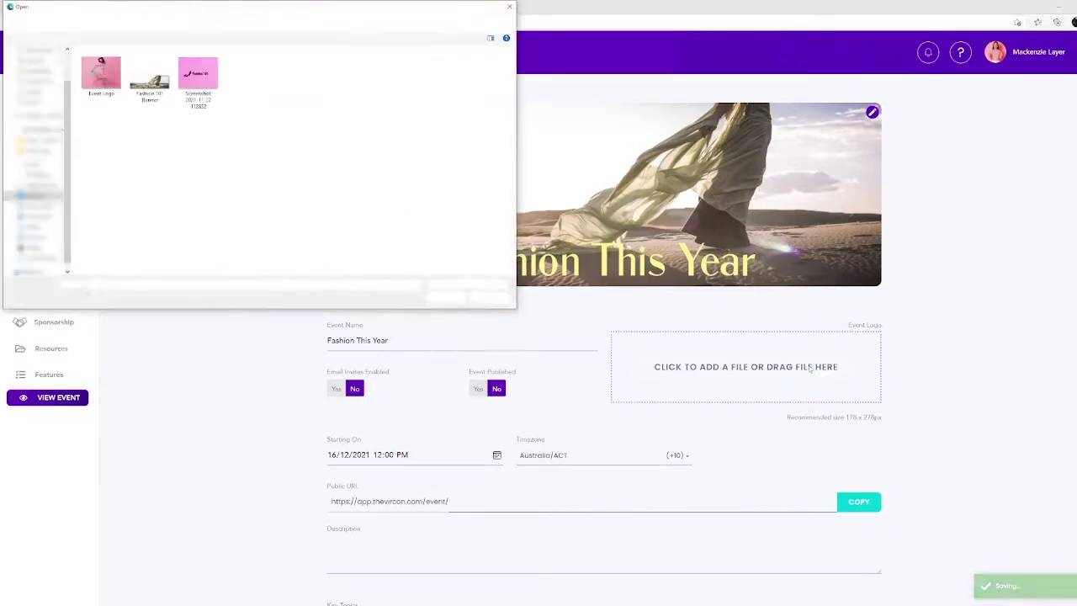
{"action": "left_click", "coordinate": [101, 74]}
{"action": "left_click", "coordinate": [445, 298]}
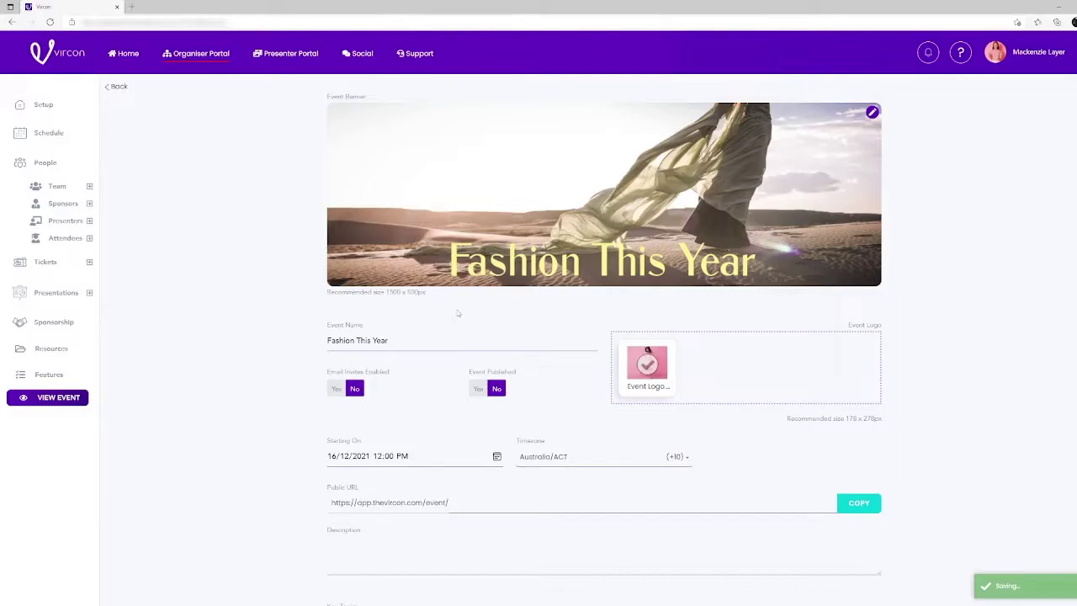
{"action": "scroll", "coordinate": [520, 332], "scroll_direction": "down", "scroll_amount": 1}
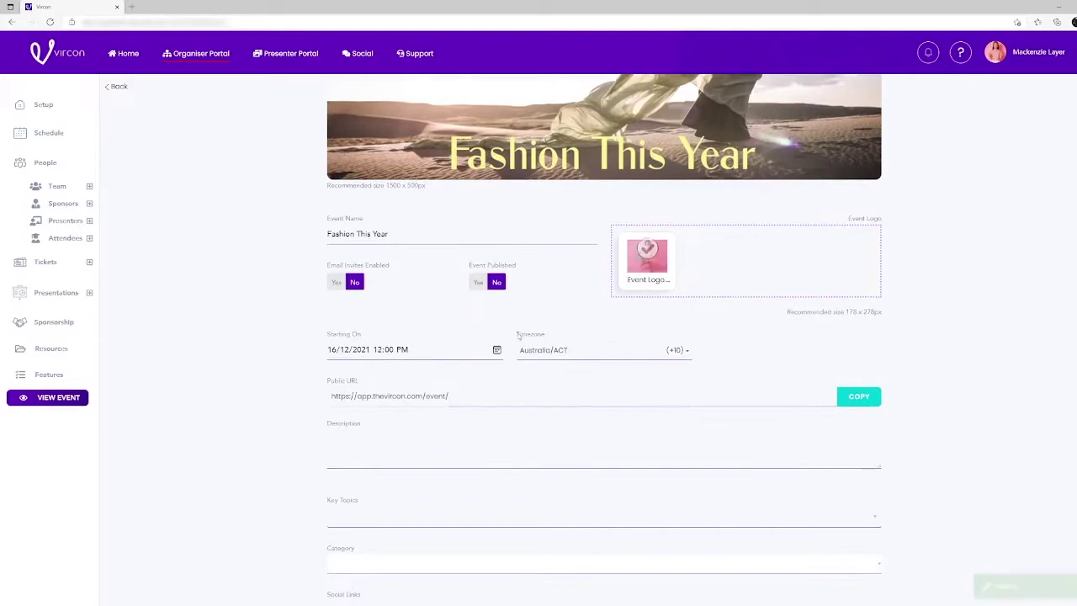
- Set the event start to 25 November 2021, 12:15 PM, in the Australia/Brisbane timezone
{"action": "left_click", "coordinate": [353, 349]}
{"action": "left_click", "coordinate": [396, 371]}
{"action": "left_click", "coordinate": [373, 436]}
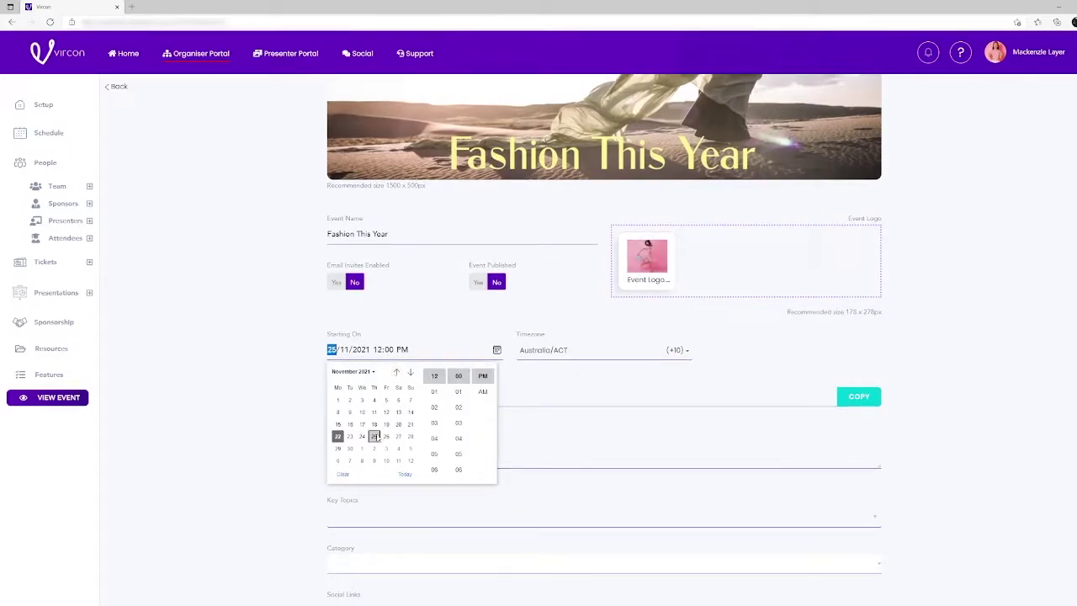
{"action": "scroll", "coordinate": [465, 403], "scroll_direction": "down", "scroll_amount": 2}
{"action": "left_click", "coordinate": [458, 435]}
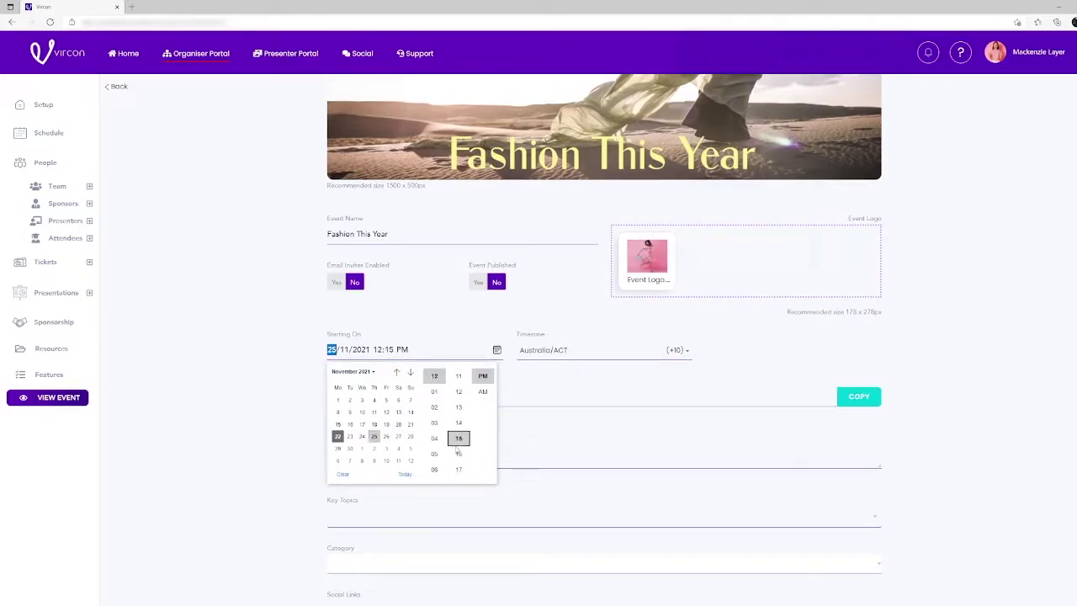
{"action": "left_click", "coordinate": [482, 376]}
{"action": "left_click", "coordinate": [573, 351]}
{"action": "type", "text": "Brisbane"}
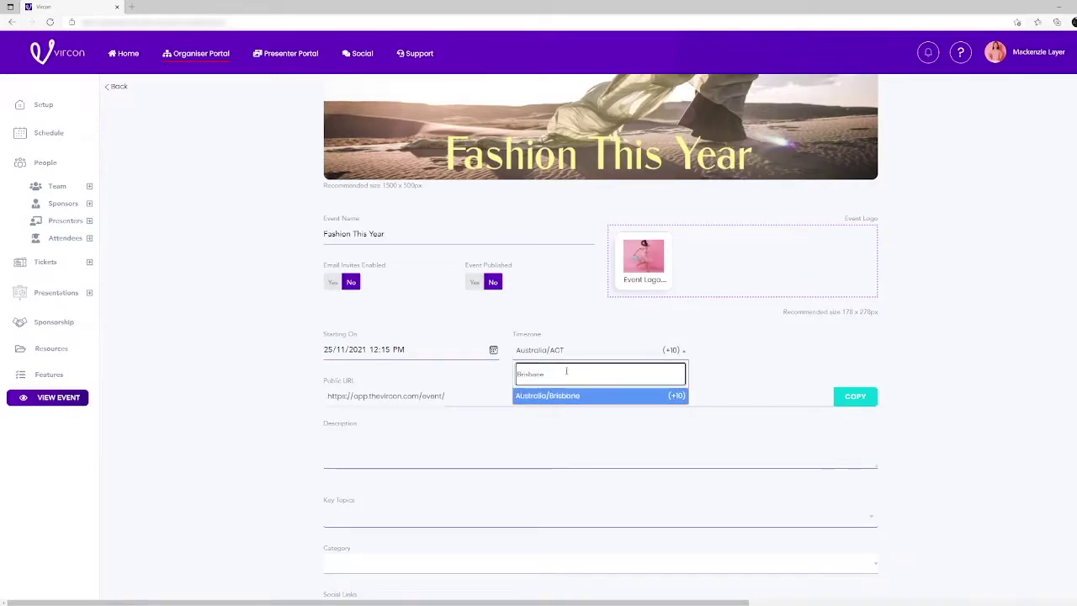
{"action": "left_click", "coordinate": [570, 396]}
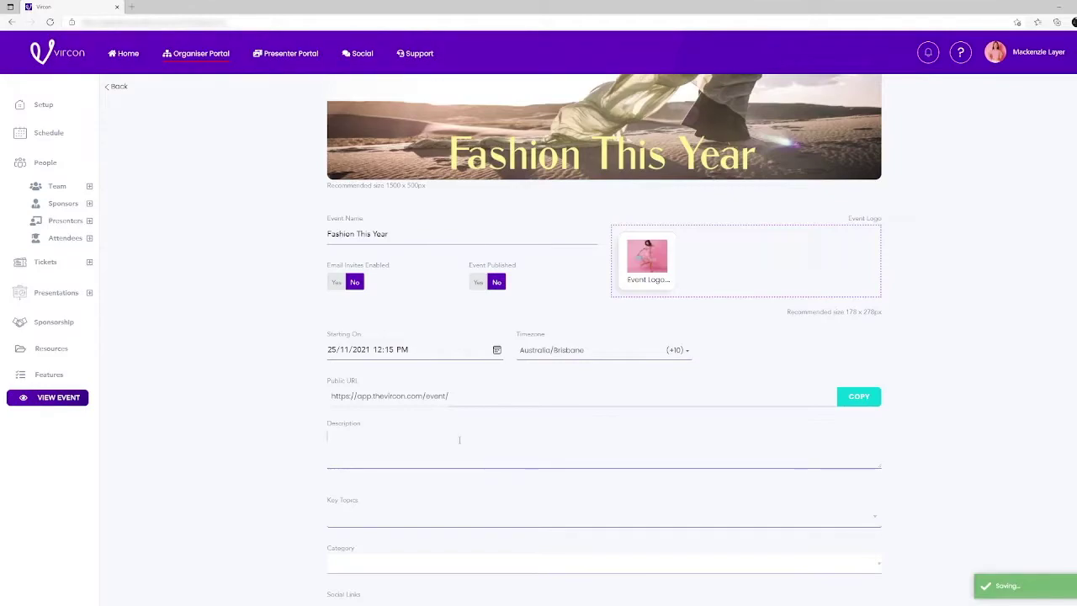
- Paste the Fashion Week text into the event description
{"action": "right_click", "coordinate": [407, 441]}
{"action": "left_click", "coordinate": [431, 313]}
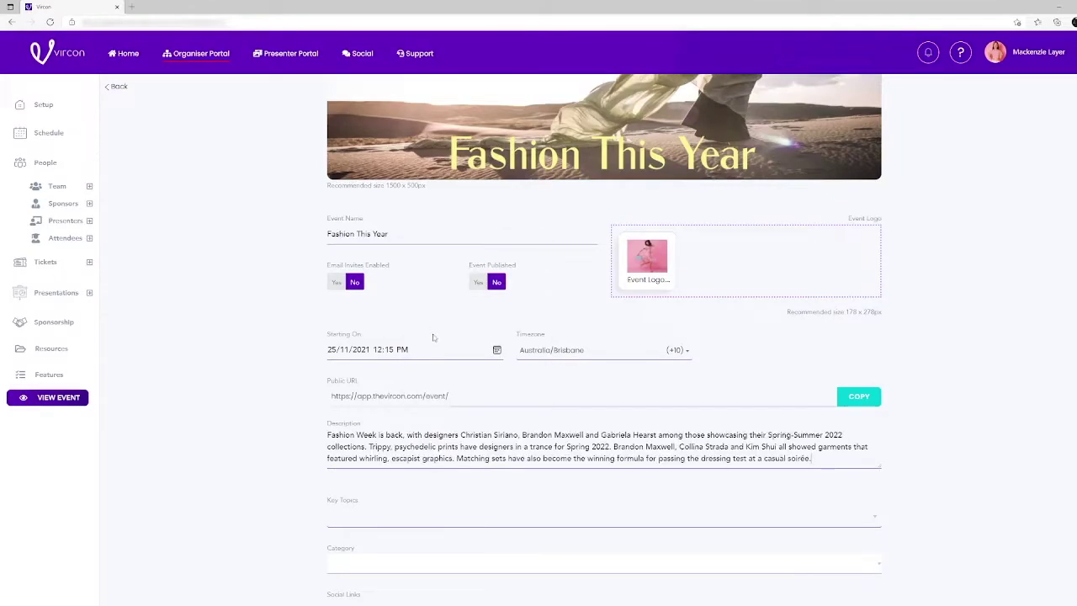
{"action": "scroll", "coordinate": [965, 459], "scroll_direction": "down", "scroll_amount": 2}
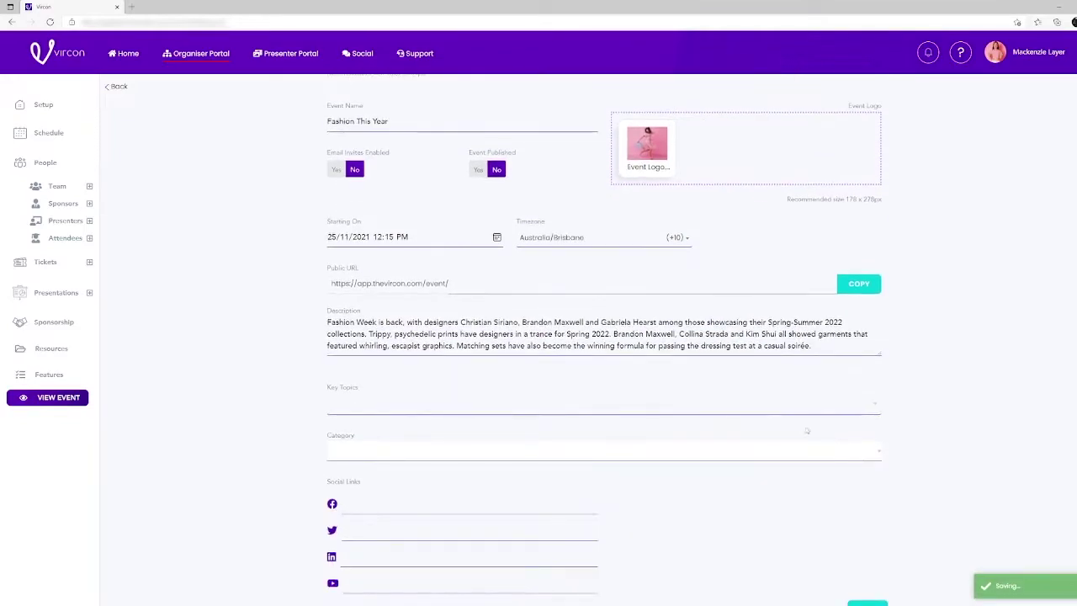
- Add key topics Fashion Trends 2022, Runway Fashion, The Newest Looks and Designers of the Year
{"action": "left_click", "coordinate": [730, 402]}
{"action": "type", "text": "Fashion Trends 2022"}
{"action": "key", "text": "Return"}
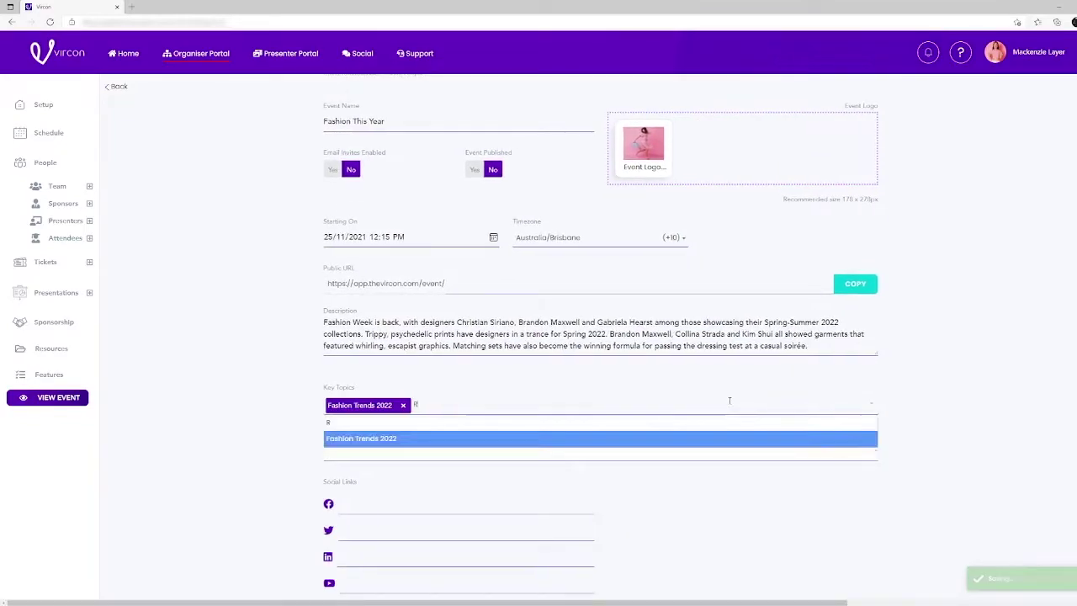
{"action": "type", "text": "Runway Fashion"}
{"action": "key", "text": "Return"}
{"action": "type", "text": "The Newest Looks"}
{"action": "key", "text": "Return"}
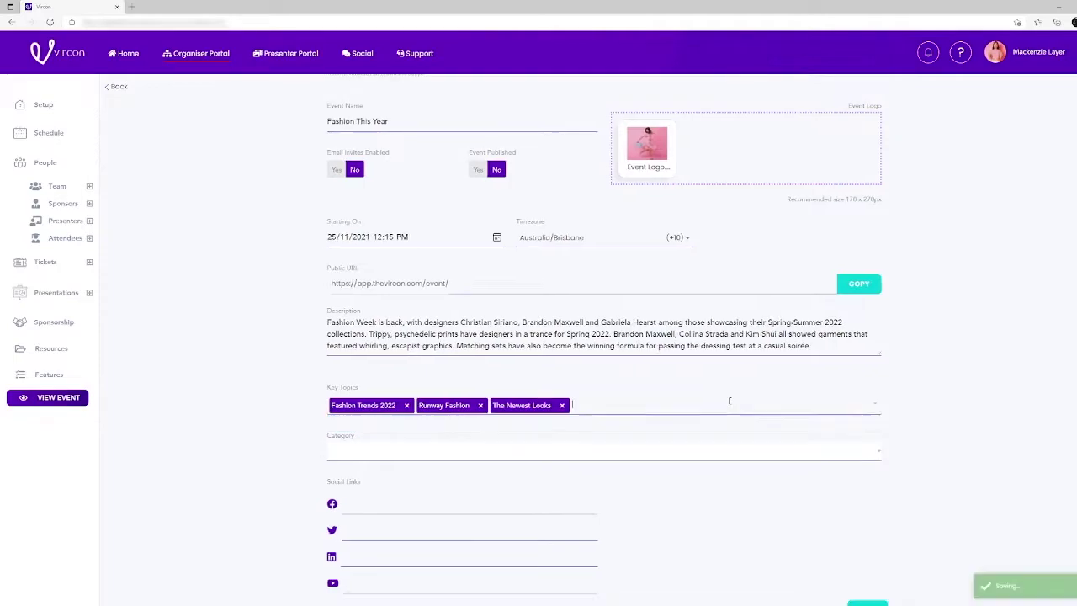
{"action": "type", "text": "Designers of the Year"}
{"action": "key", "text": "Return"}
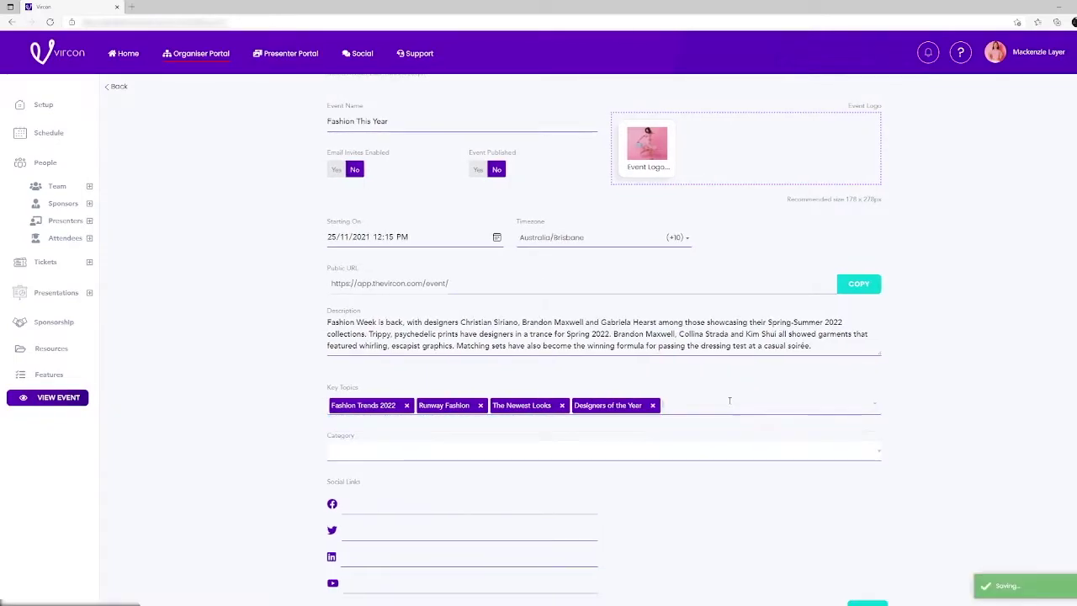
- Choose Fashion as the event category and continue to the schedule
{"action": "left_click", "coordinate": [737, 459]}
{"action": "scroll", "coordinate": [519, 415], "scroll_direction": "up", "scroll_amount": 1}
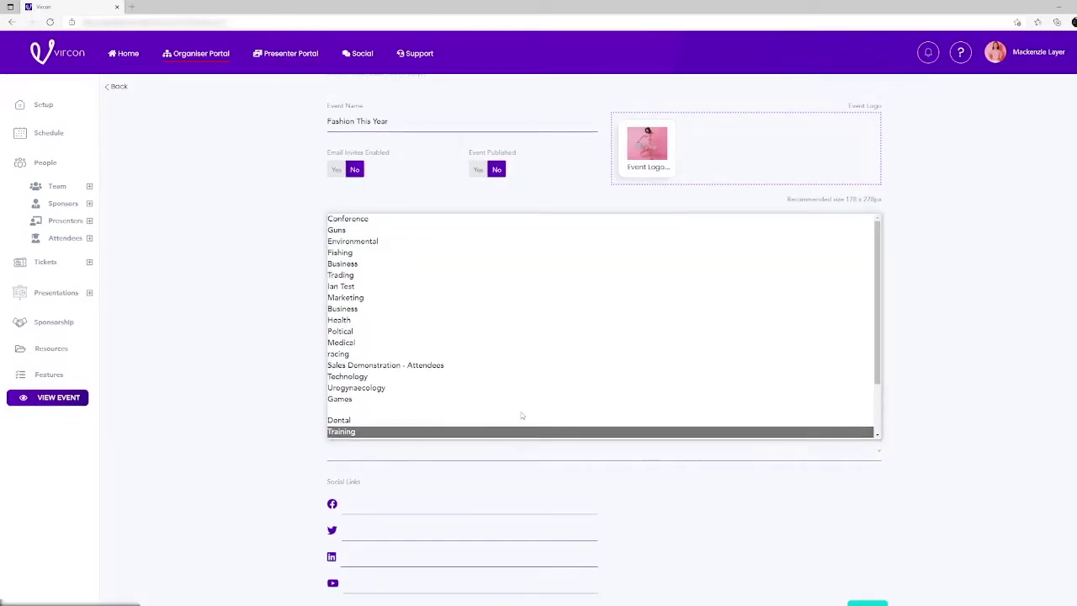
{"action": "scroll", "coordinate": [519, 413], "scroll_direction": "down", "scroll_amount": 3}
{"action": "left_click", "coordinate": [519, 433]}
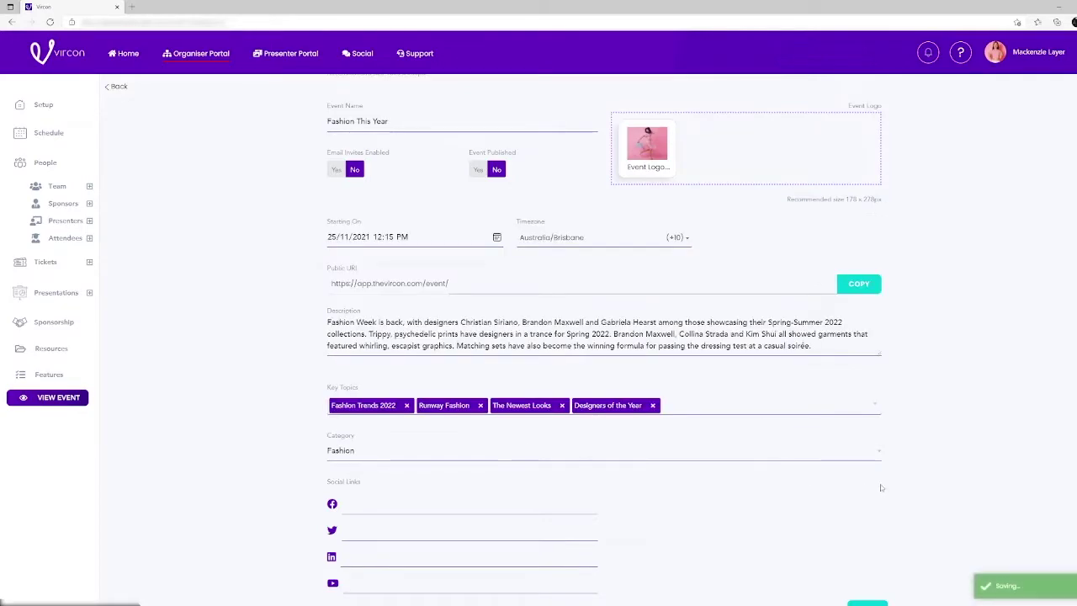
{"action": "scroll", "coordinate": [623, 478], "scroll_direction": "down", "scroll_amount": 1}
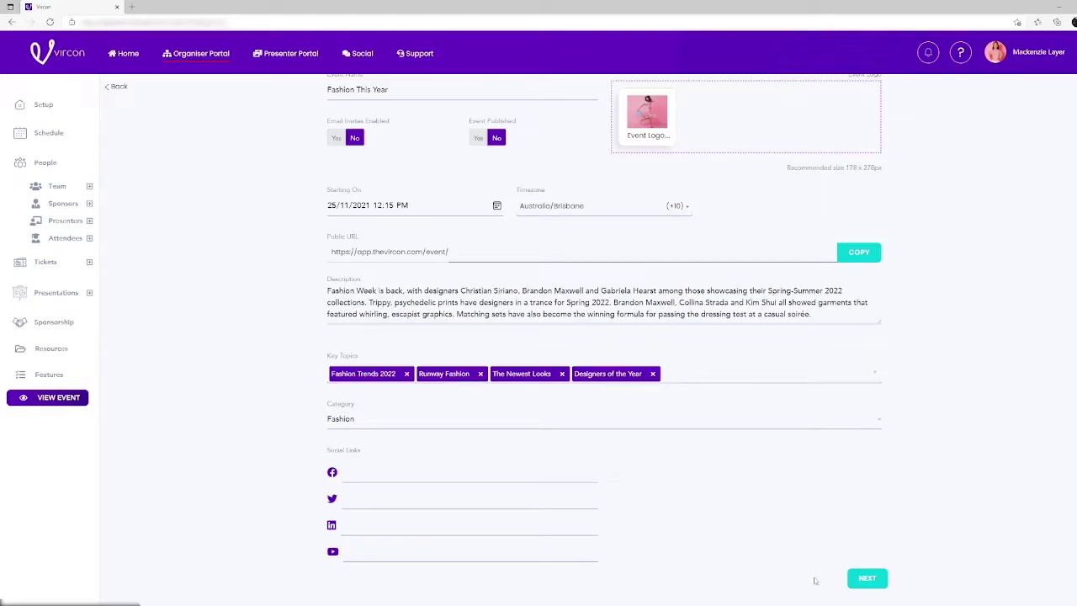
{"action": "left_click", "coordinate": [852, 582]}
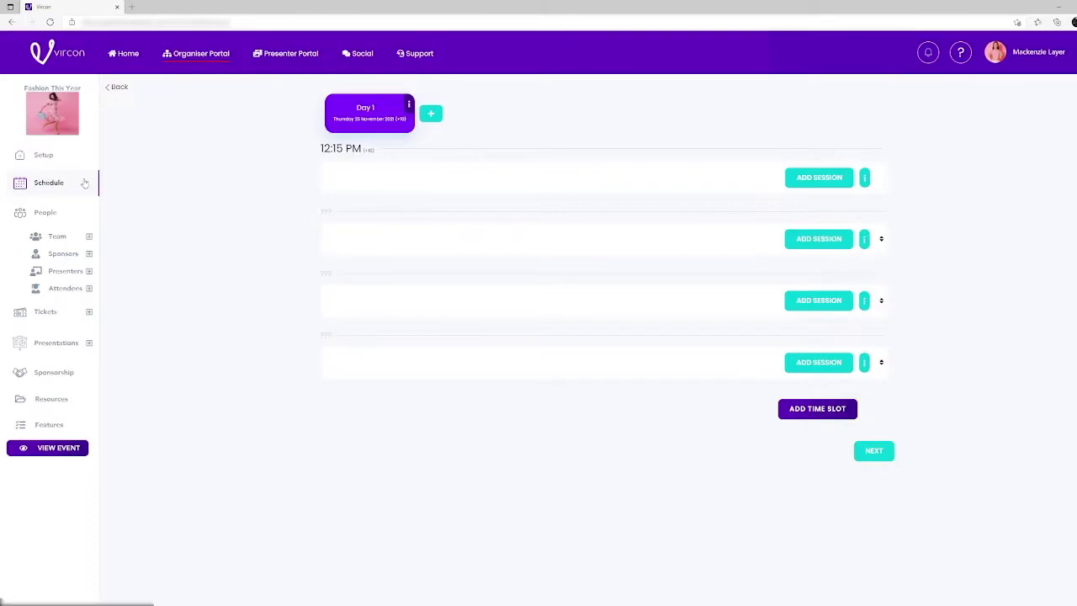
- Add a session to the 12:15 PM slot on the Day 1 schedule
{"action": "left_click", "coordinate": [815, 180]}
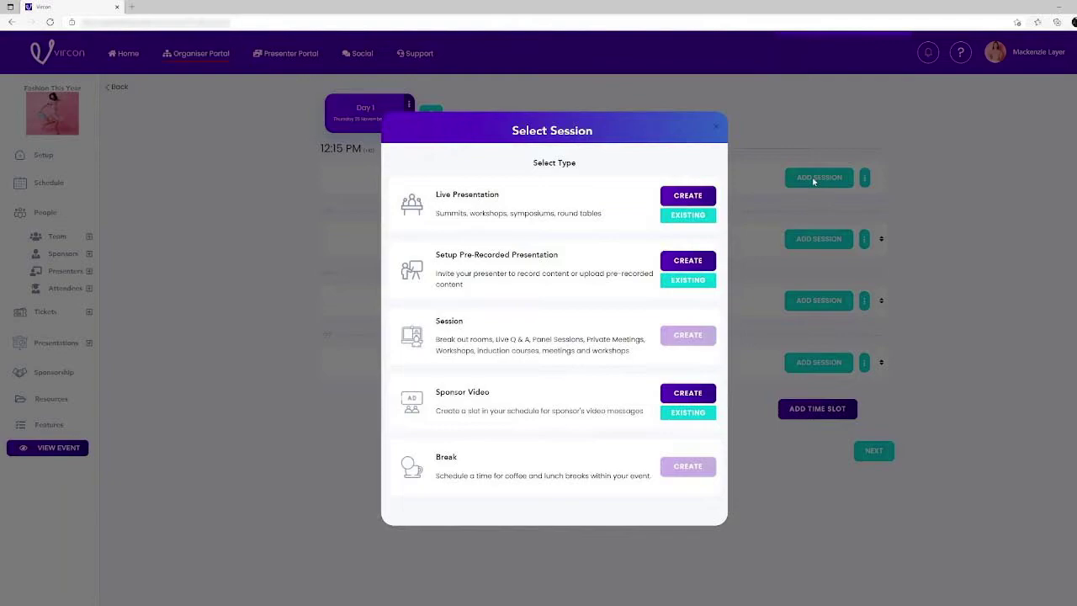
- Start a pre-recorded presentation 'Fashion Trends 2022' with a pasted description and thumbnail image
{"action": "left_click", "coordinate": [705, 262]}
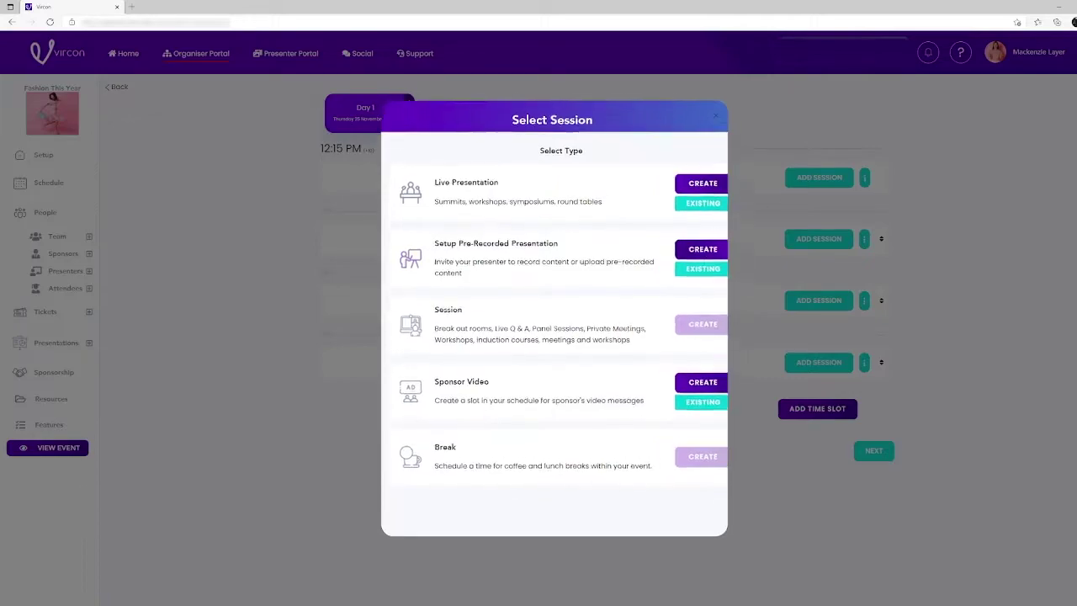
{"action": "left_click", "coordinate": [579, 177]}
{"action": "type", "text": "Fash"}
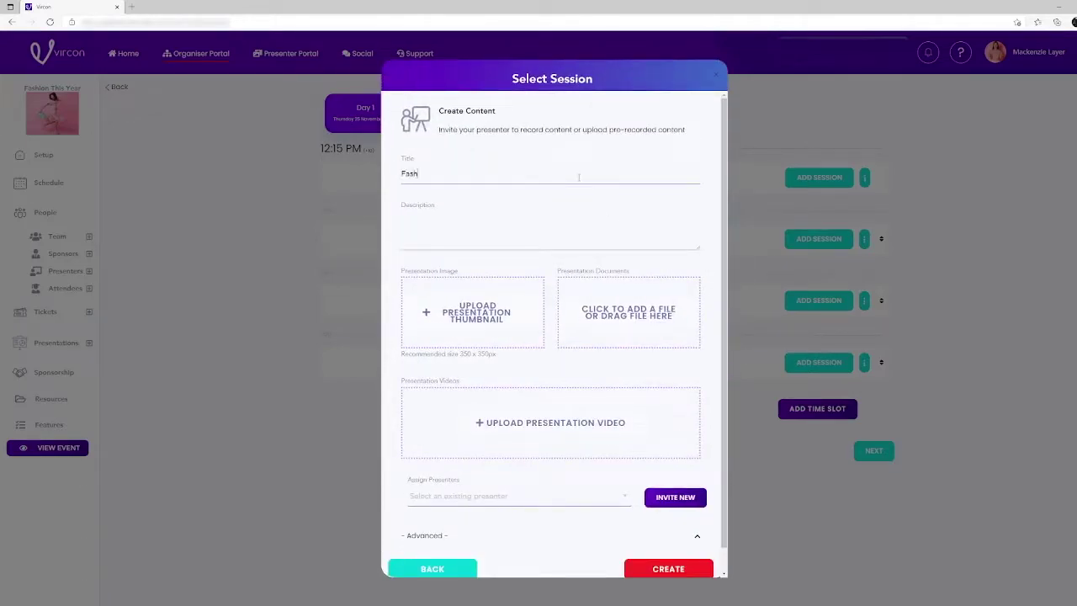
{"action": "type", "text": "ion Trends 2022"}
{"action": "right_click", "coordinate": [432, 226]}
{"action": "left_click", "coordinate": [458, 308]}
{"action": "type", "text": "."}
{"action": "left_click", "coordinate": [478, 303]}
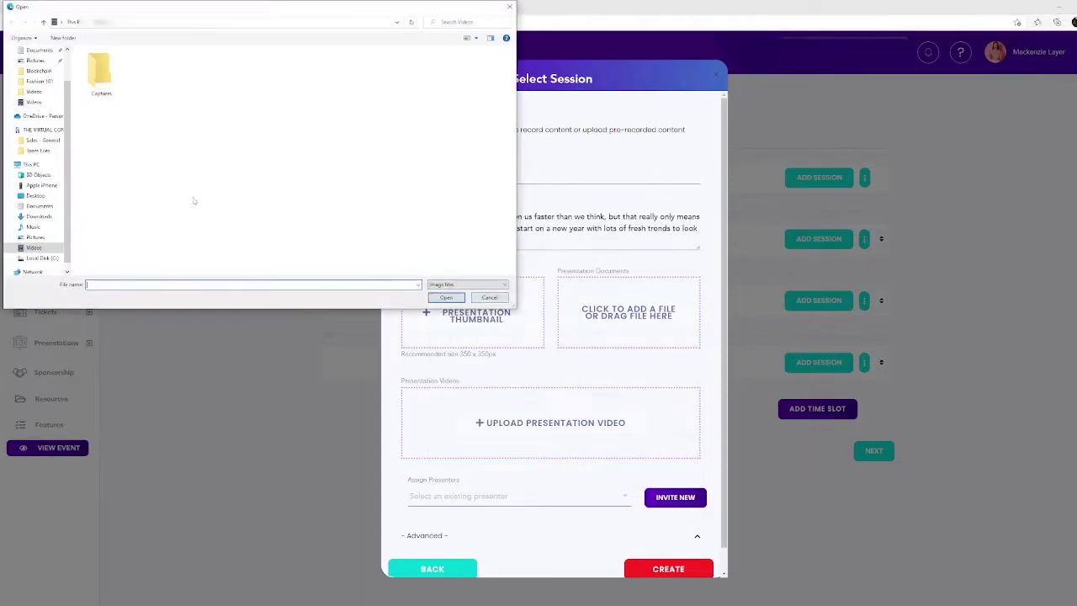
{"action": "double_click", "coordinate": [96, 69]}
{"action": "double_click", "coordinate": [247, 69]}
- Attach the Fashion Trends 2022 video and create the session, then pick The Newest Looks video
{"action": "left_click", "coordinate": [472, 421]}
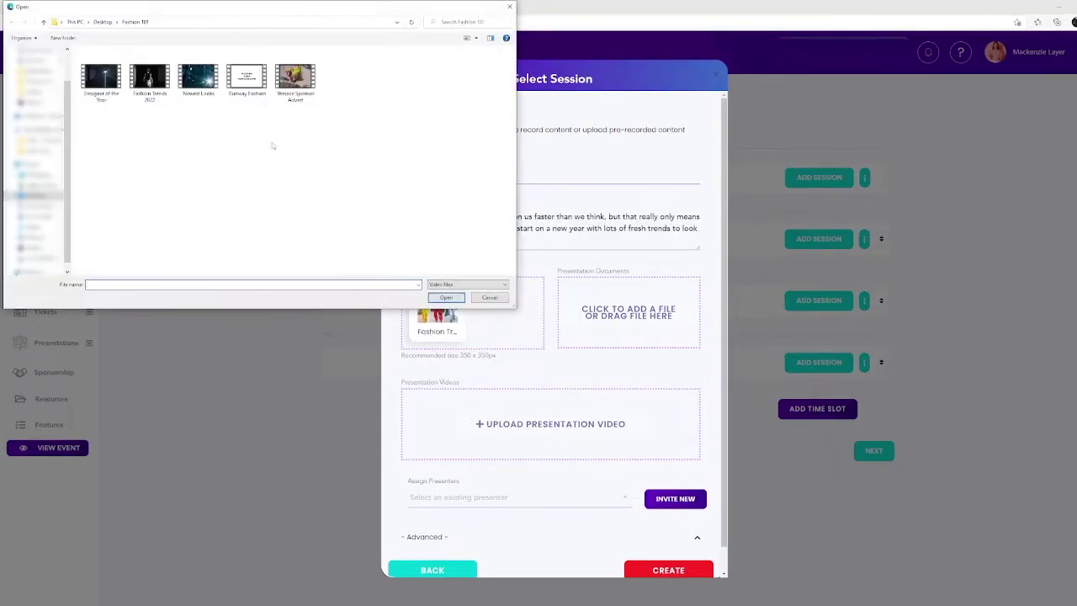
{"action": "left_click", "coordinate": [149, 79]}
{"action": "double_click", "coordinate": [149, 79]}
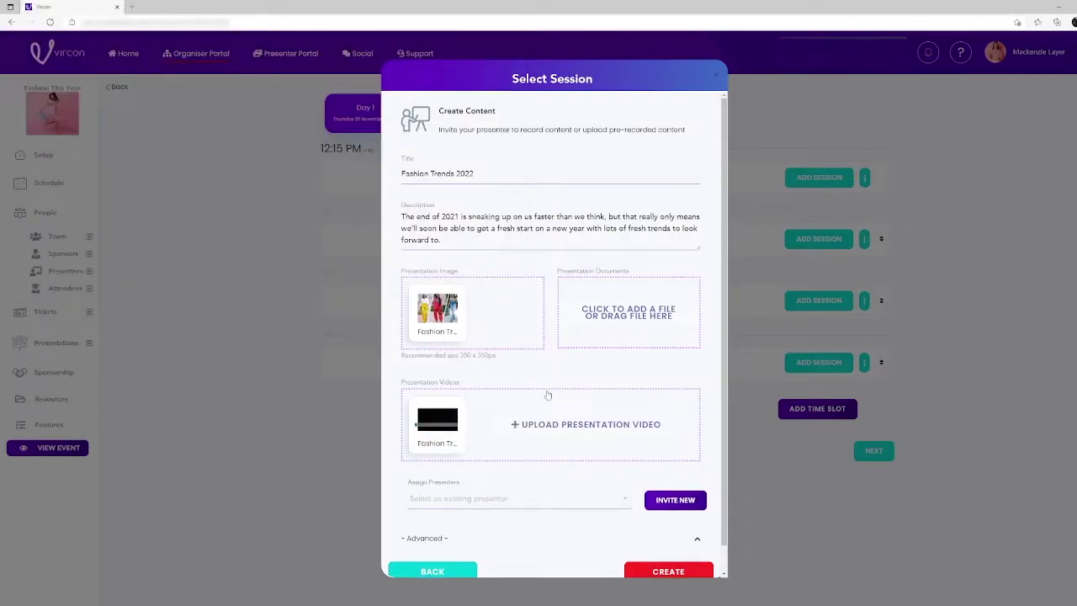
{"action": "scroll", "coordinate": [548, 393], "scroll_direction": "down", "scroll_amount": 1}
{"action": "left_click", "coordinate": [668, 545]}
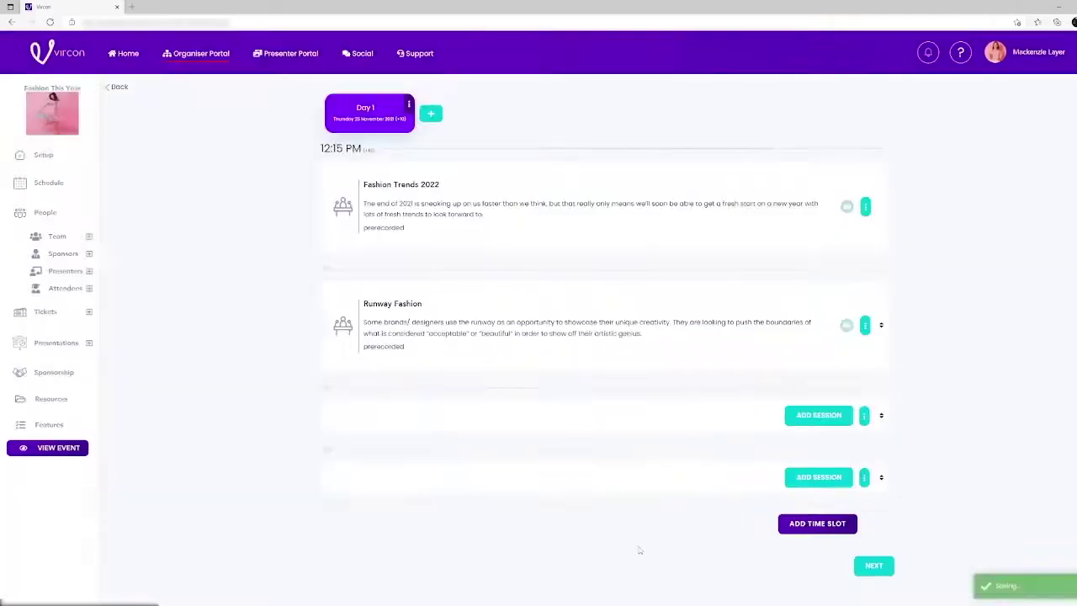
{"action": "left_click", "coordinate": [201, 100]}
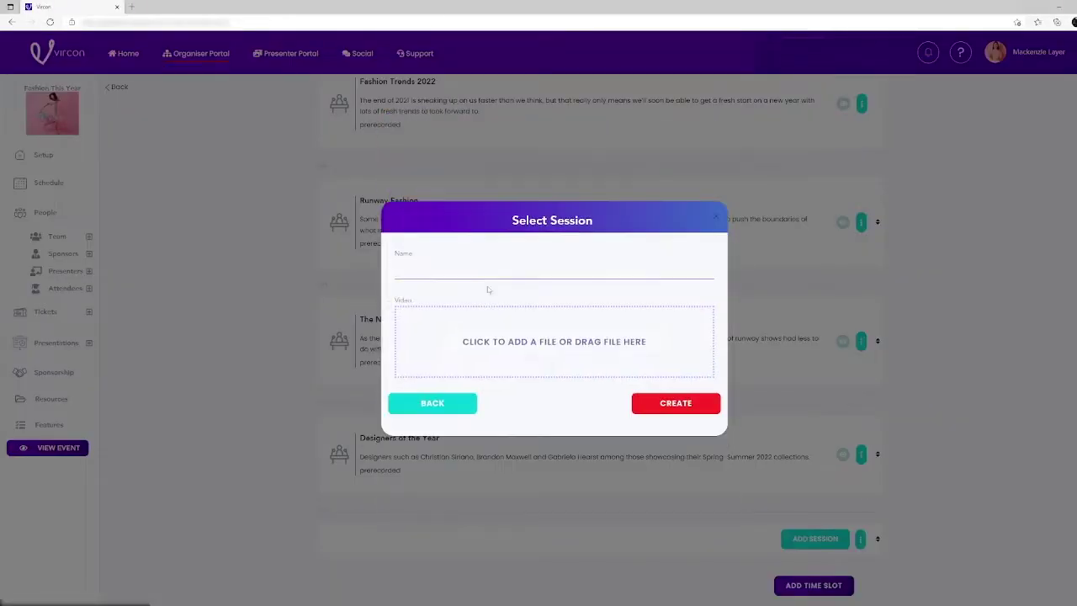
{"action": "left_click", "coordinate": [553, 342]}
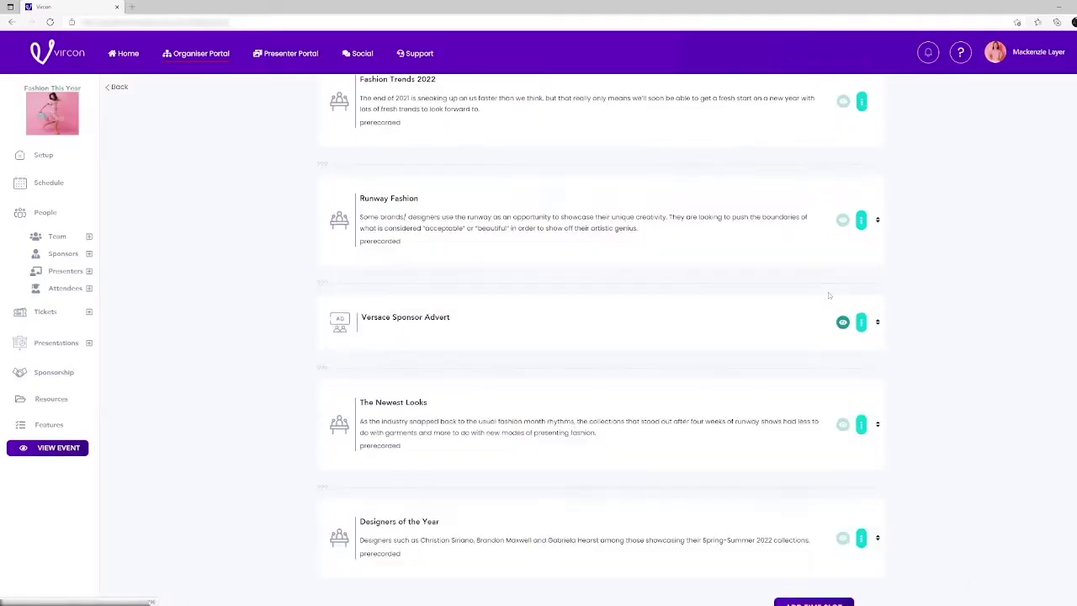
- Submit the Fashion Trends 2022 video as the session's final presentation video and preview it
{"action": "left_click", "coordinate": [500, 238]}
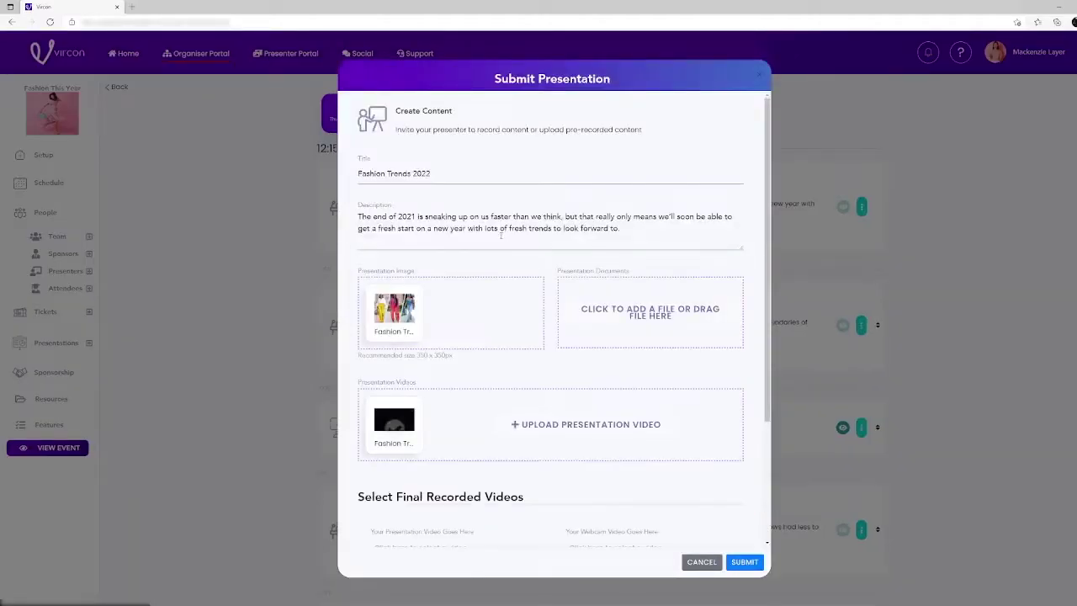
{"action": "scroll", "coordinate": [494, 379], "scroll_direction": "down", "scroll_amount": 2}
{"action": "left_click", "coordinate": [495, 380]}
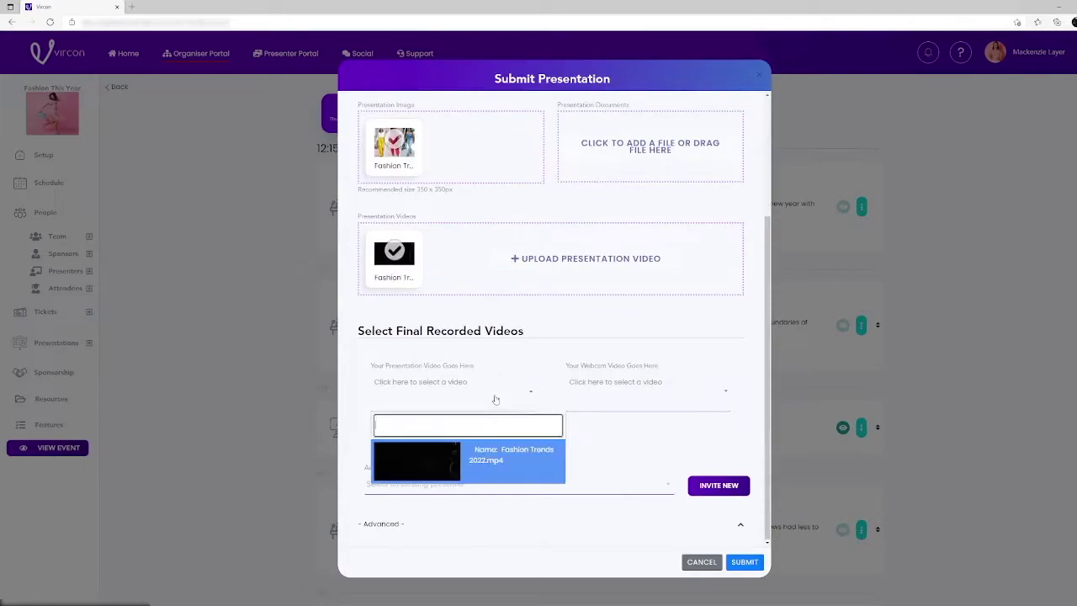
{"action": "left_click", "coordinate": [510, 469]}
{"action": "left_click", "coordinate": [744, 561]}
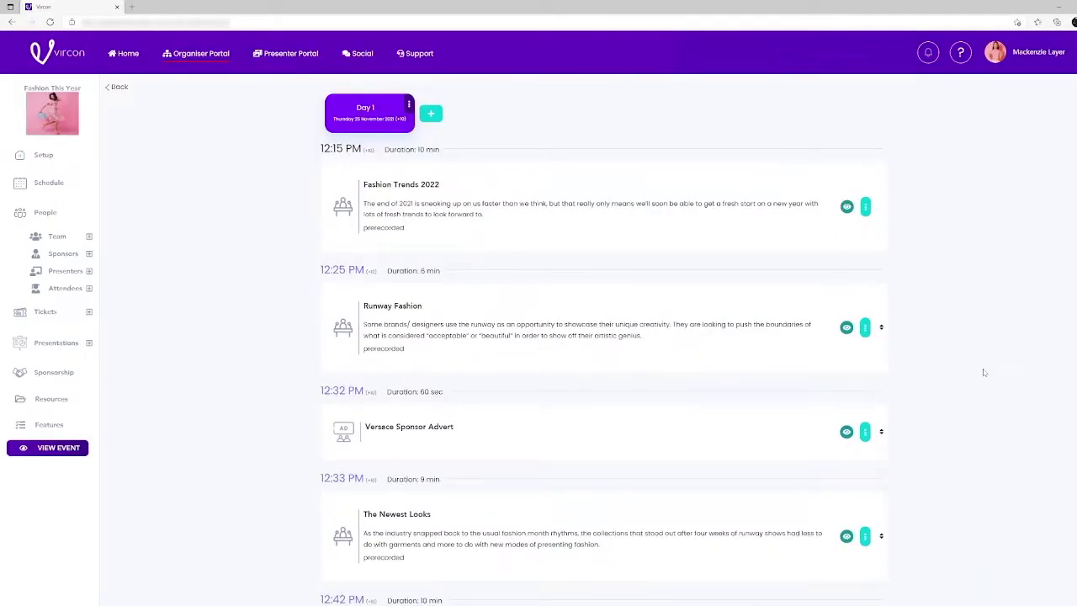
{"action": "left_click", "coordinate": [847, 207]}
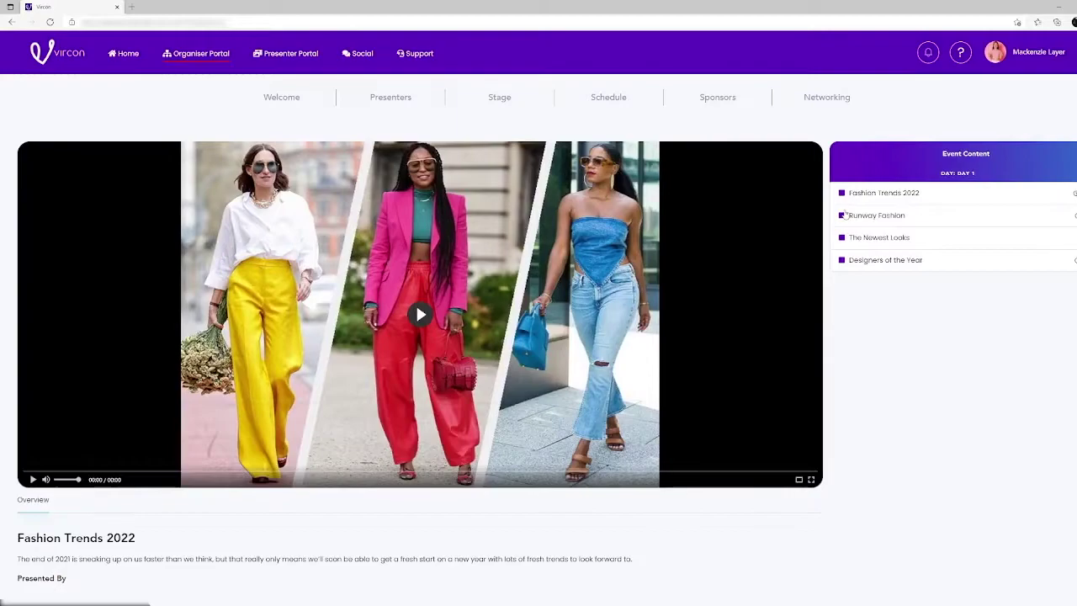
- Play the Fashion Trends 2022 video in the session preview
{"action": "left_click", "coordinate": [417, 323]}
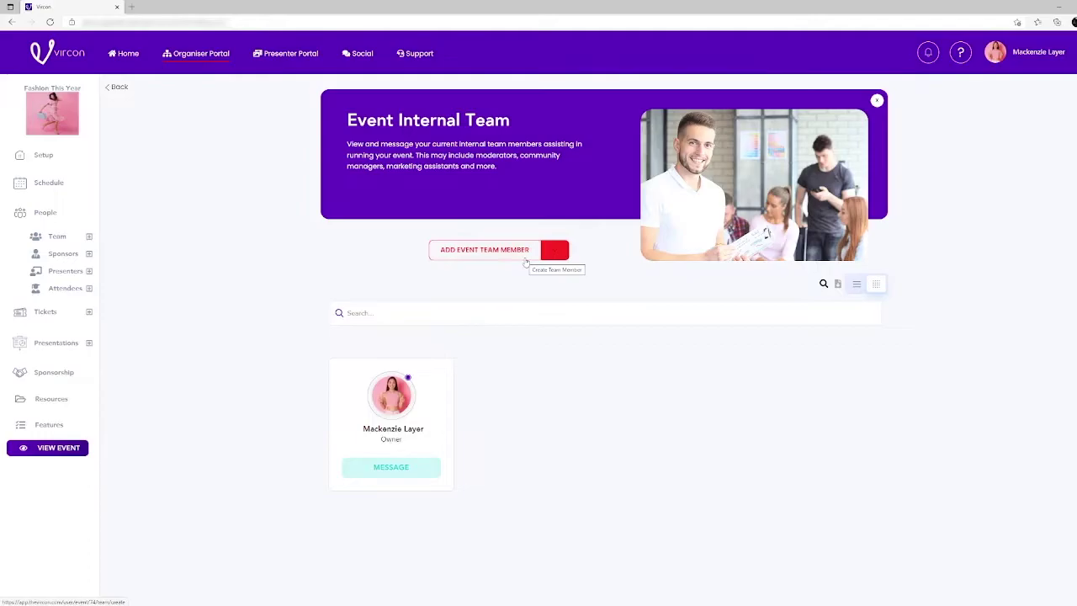
- Add a team member with last name, e-mail and the Event Assistant role, then open Sponsor Representatives
{"action": "left_click", "coordinate": [525, 259]}
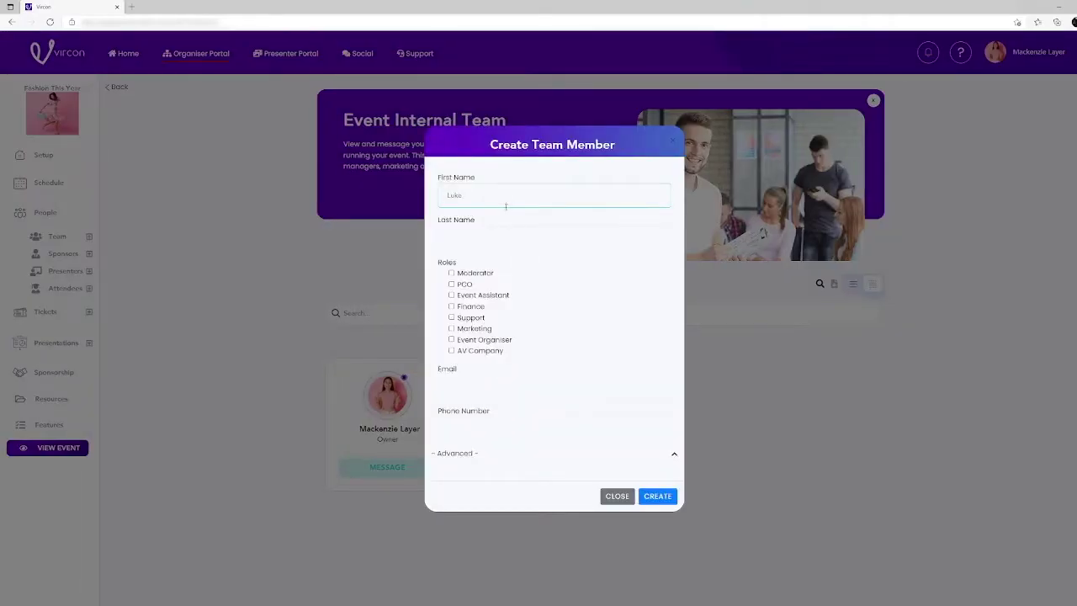
{"action": "left_click", "coordinate": [497, 235]}
{"action": "type", "text": "Hendy"}
{"action": "left_click", "coordinate": [459, 296]}
{"action": "left_click", "coordinate": [534, 384]}
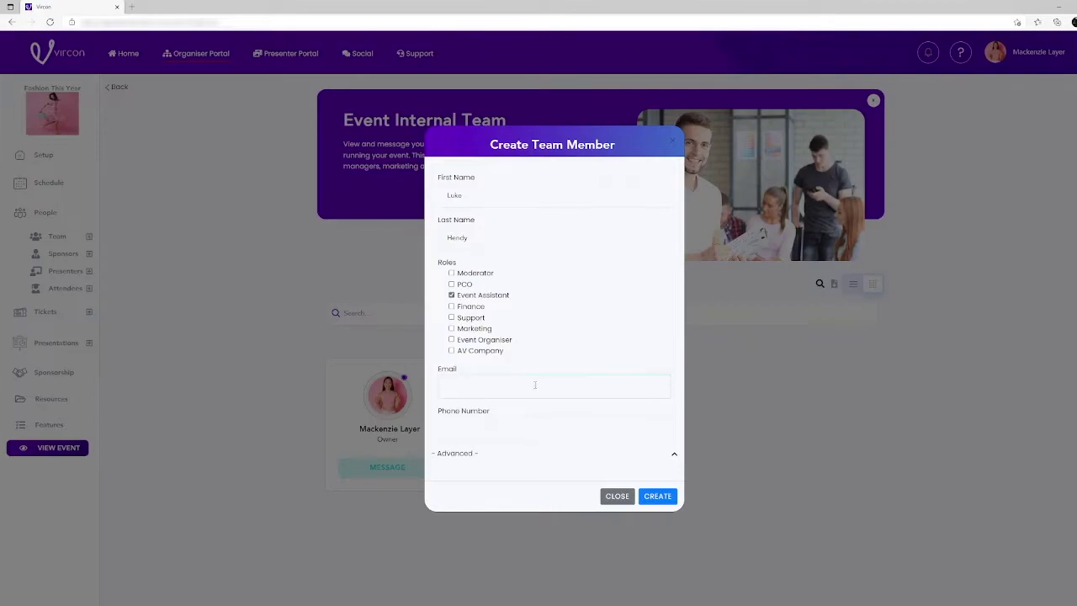
{"action": "left_click", "coordinate": [647, 496]}
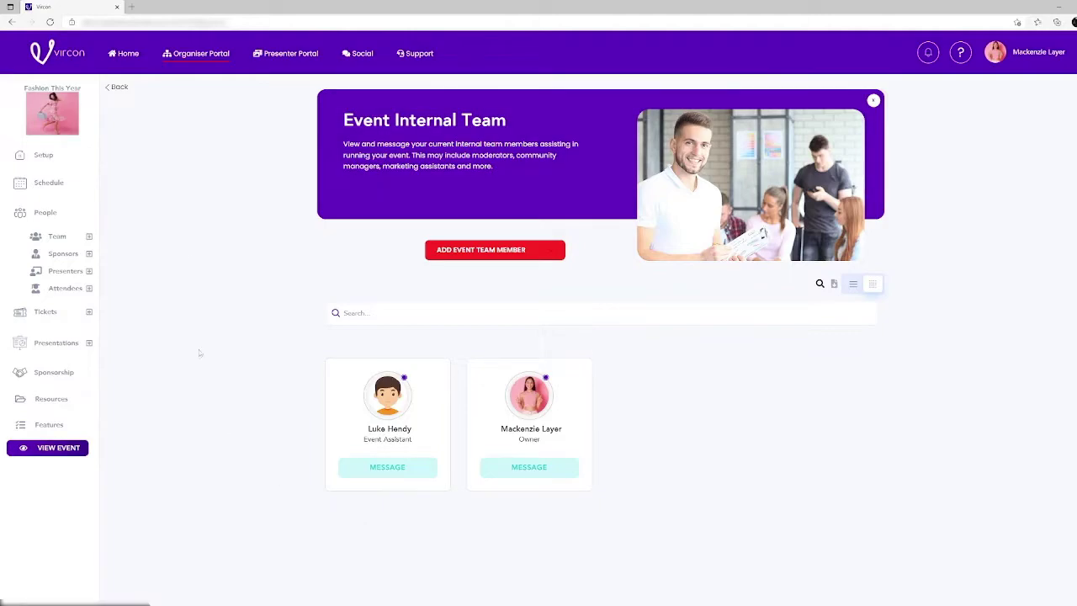
{"action": "left_click", "coordinate": [66, 255]}
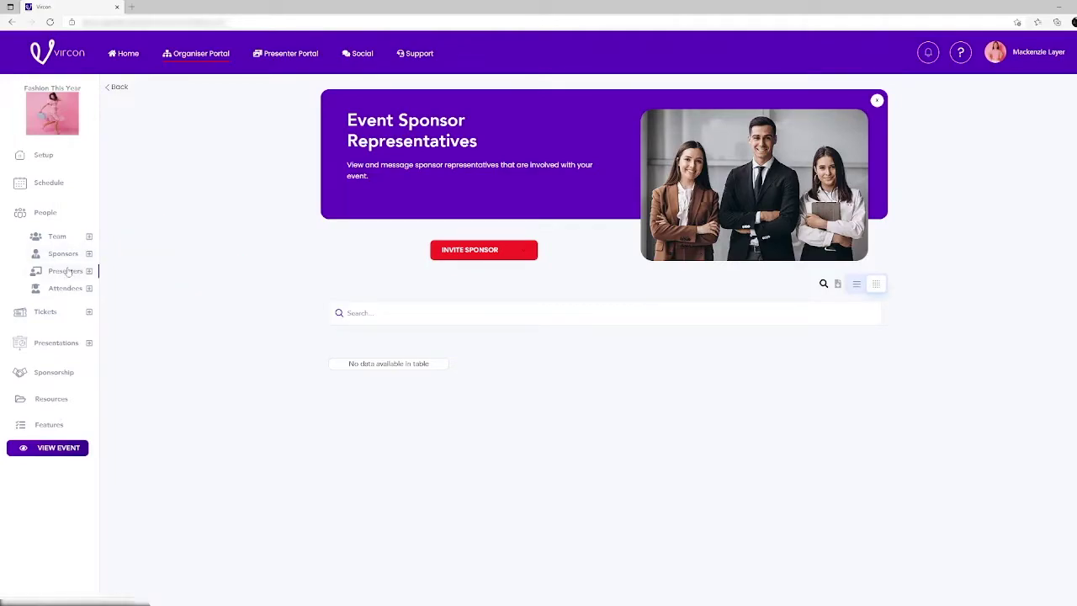
- Invite a presenter with first name, last-name initial and email, tagged as Keynote Speaker
{"action": "left_click", "coordinate": [66, 271]}
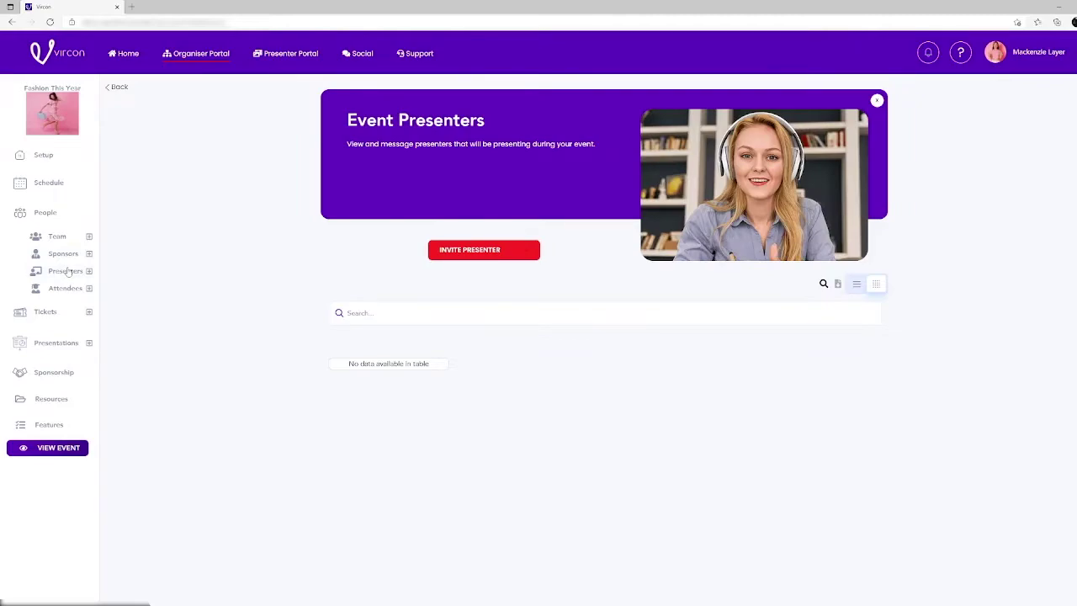
{"action": "left_click", "coordinate": [469, 250]}
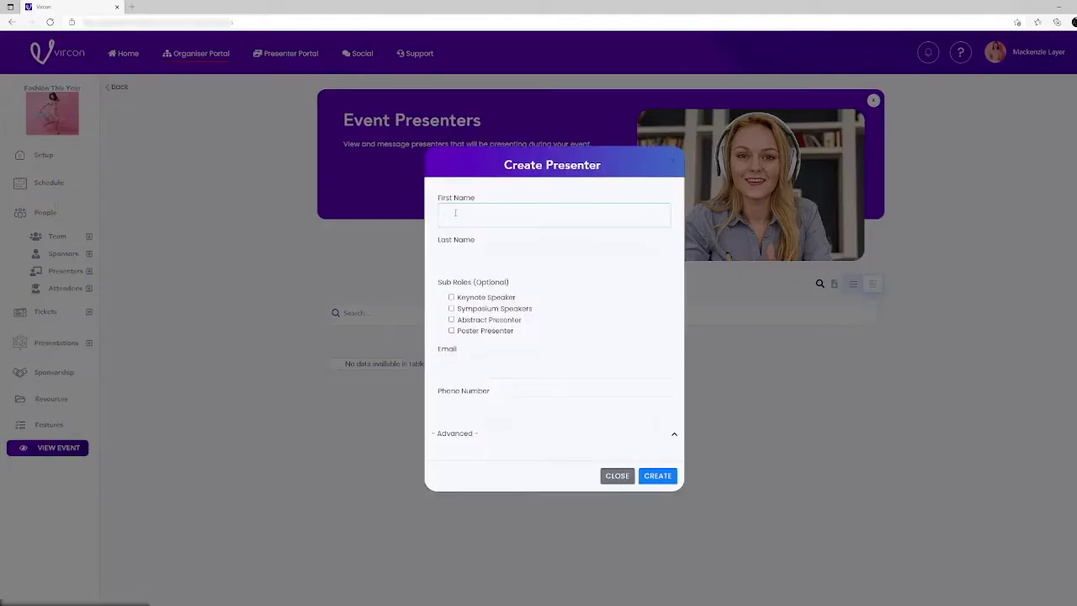
{"action": "left_click", "coordinate": [454, 249]}
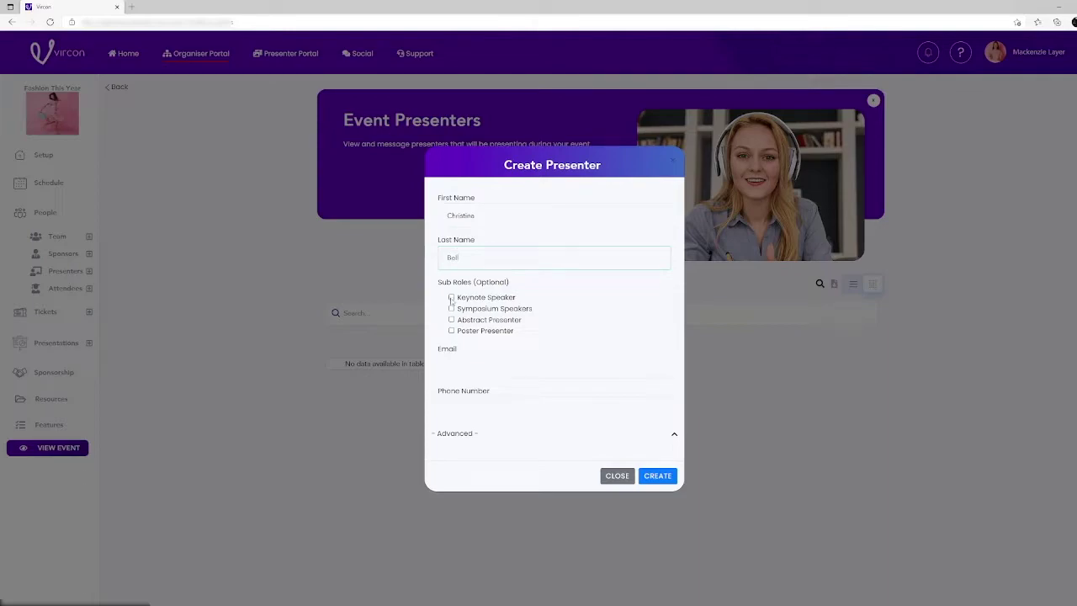
{"action": "left_click", "coordinate": [452, 297]}
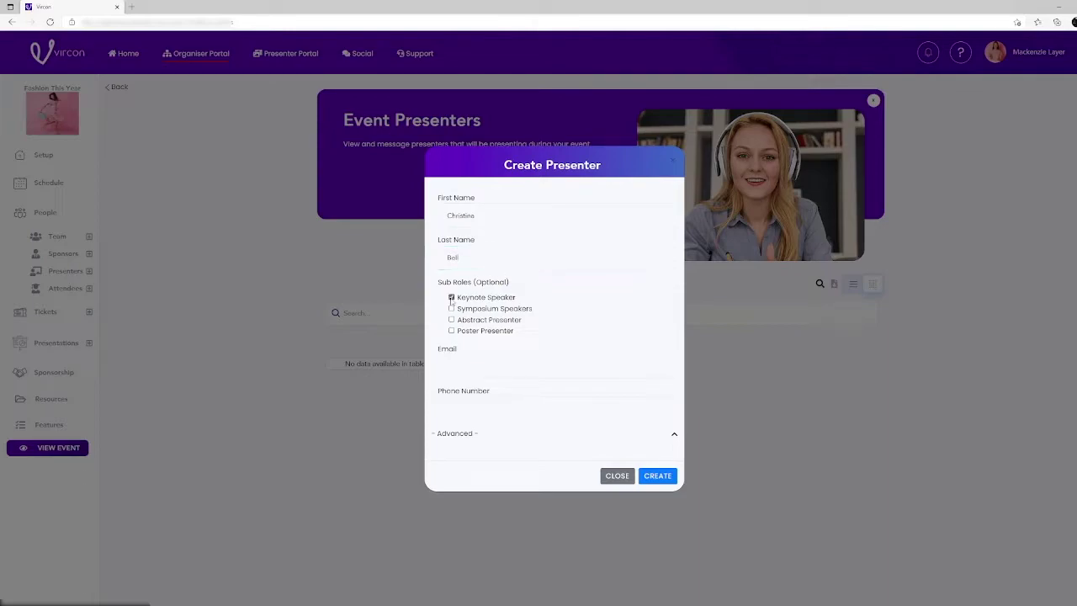
{"action": "left_click", "coordinate": [463, 361]}
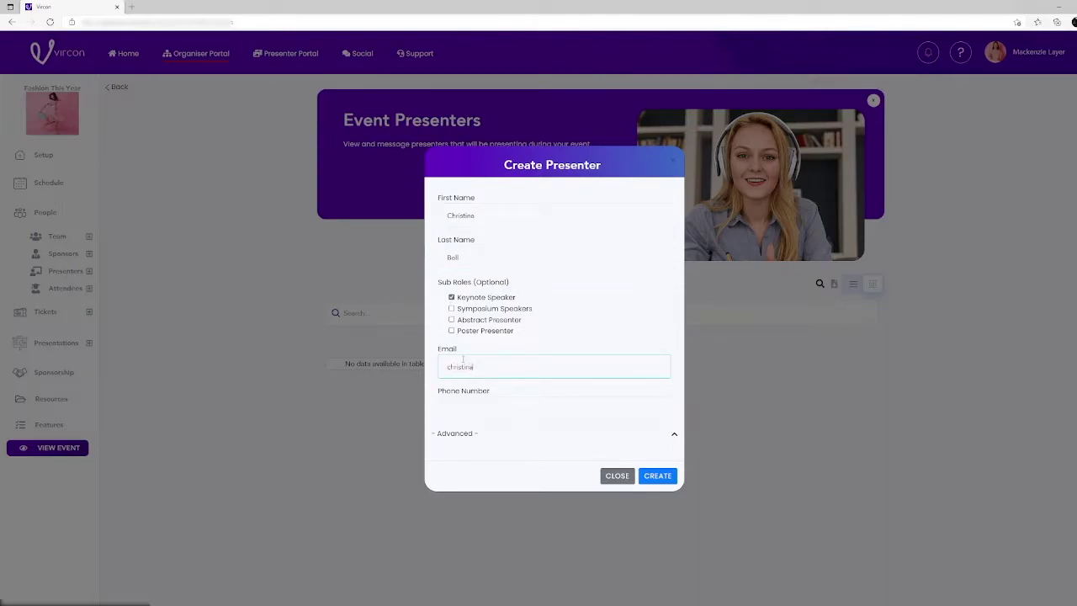
{"action": "left_click", "coordinate": [656, 477]}
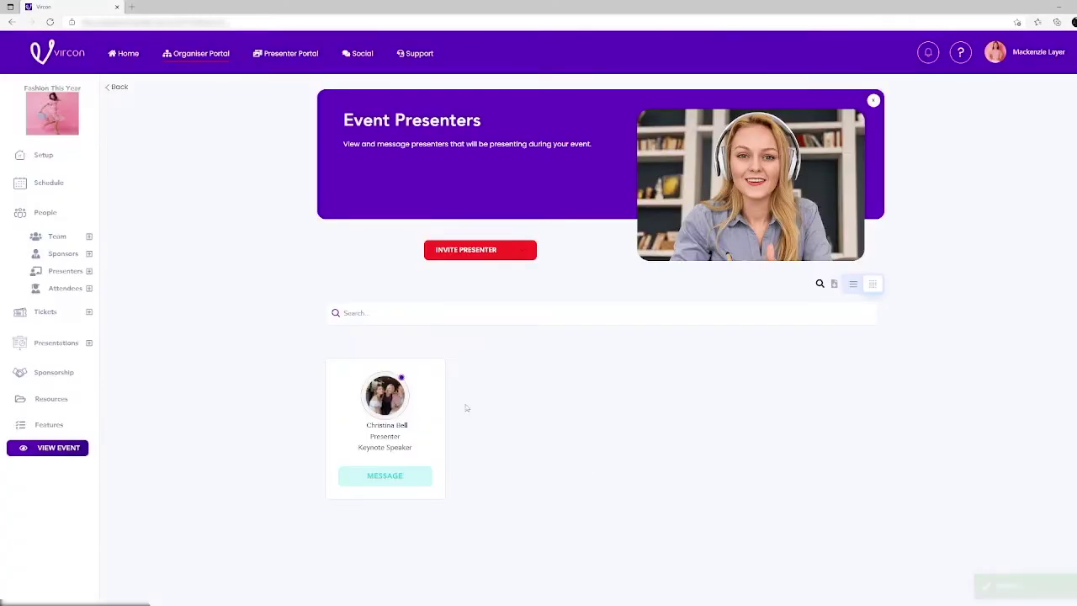
- Invite a new attendee, entering their first name, last name and email address
{"action": "left_click", "coordinate": [68, 288]}
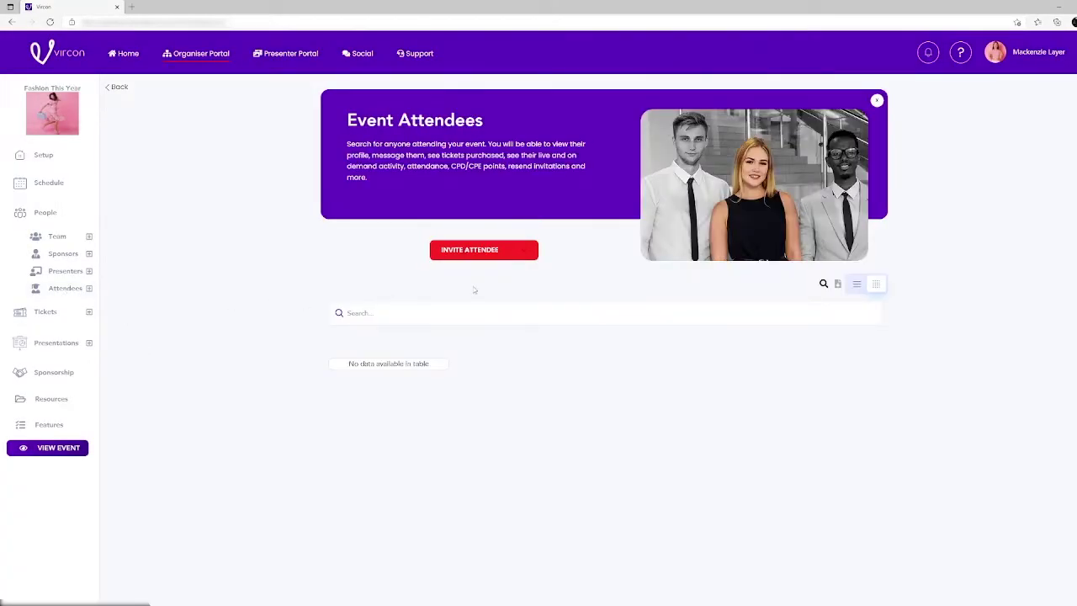
{"action": "left_click", "coordinate": [474, 250]}
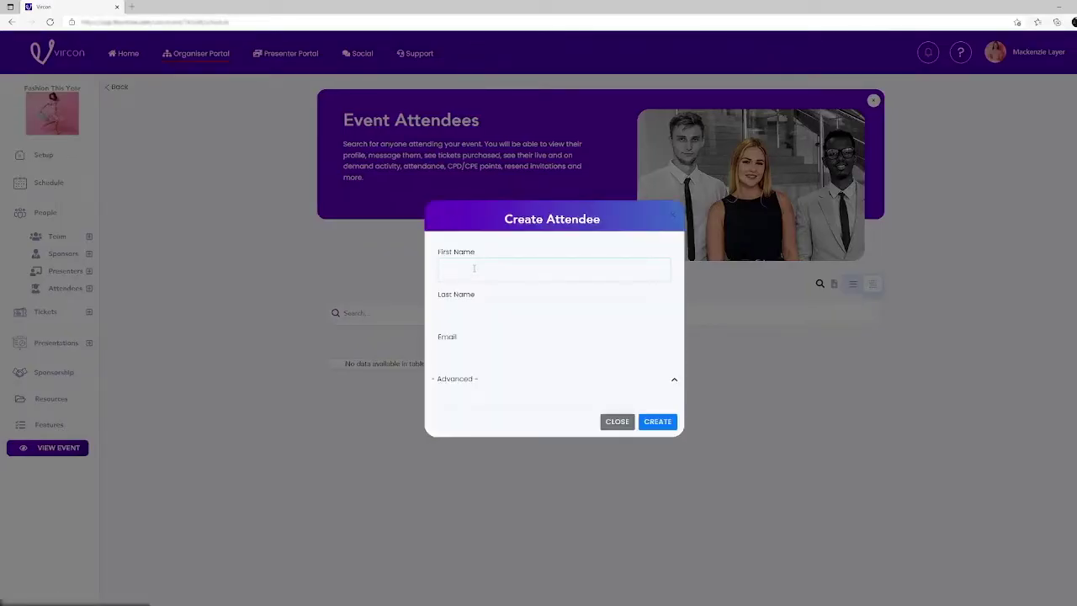
{"action": "left_click", "coordinate": [475, 303]}
{"action": "left_click", "coordinate": [481, 354]}
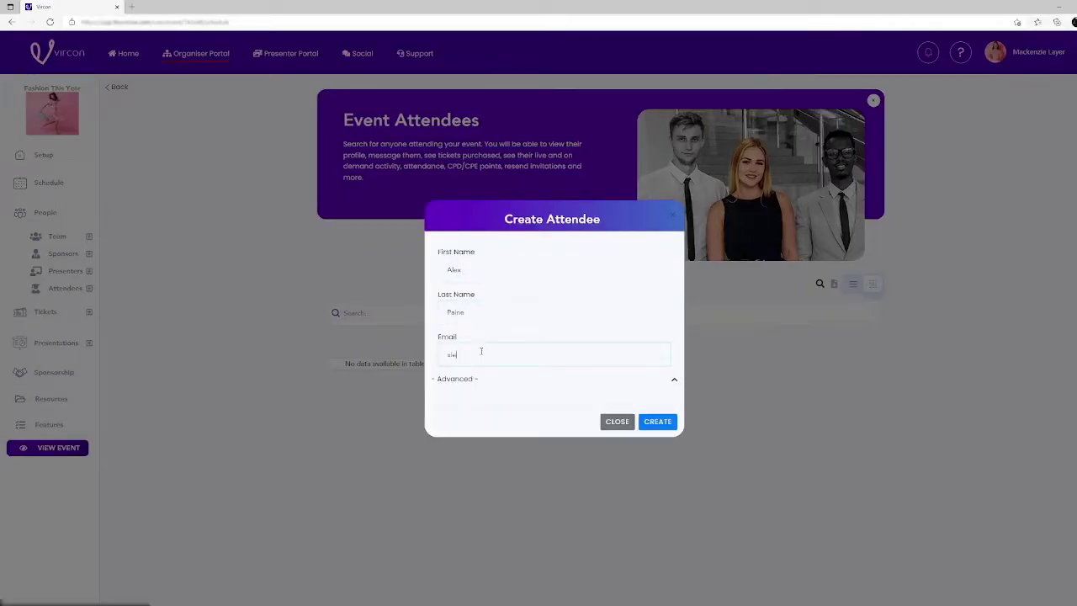
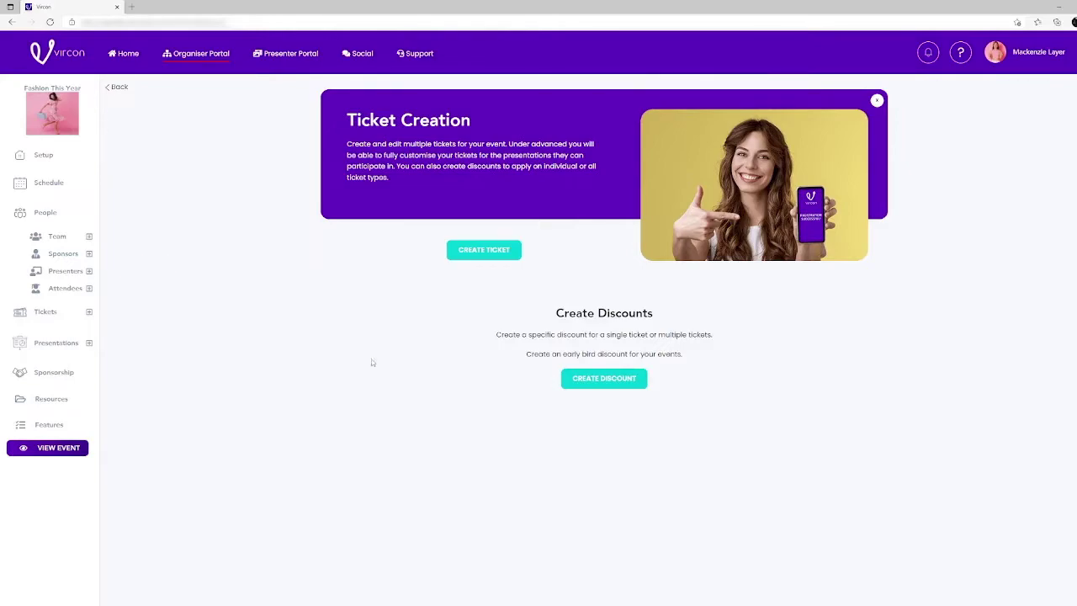
- Create the 'Fashion This Year' ticket at $40 with a 2021/2022 fashion-trends description and Day 1 access
{"action": "left_click", "coordinate": [498, 253]}
{"action": "type", "text": "Fa"}
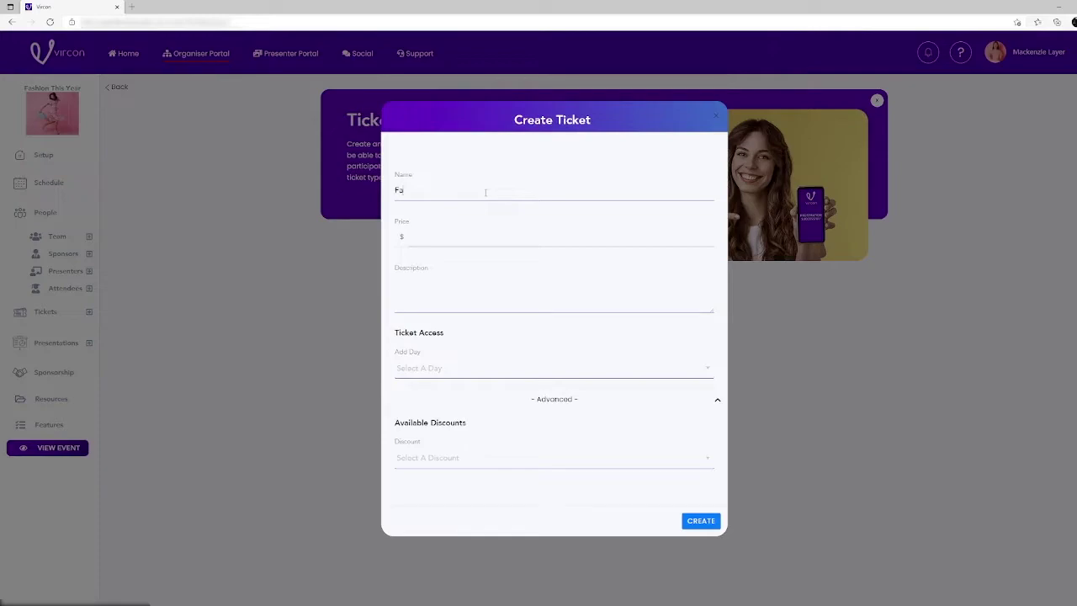
{"action": "type", "text": "shion This Year"}
{"action": "left_click", "coordinate": [483, 236]}
{"action": "type", "text": "40"}
{"action": "type", "text": "This Event is all about the latest 2021"}
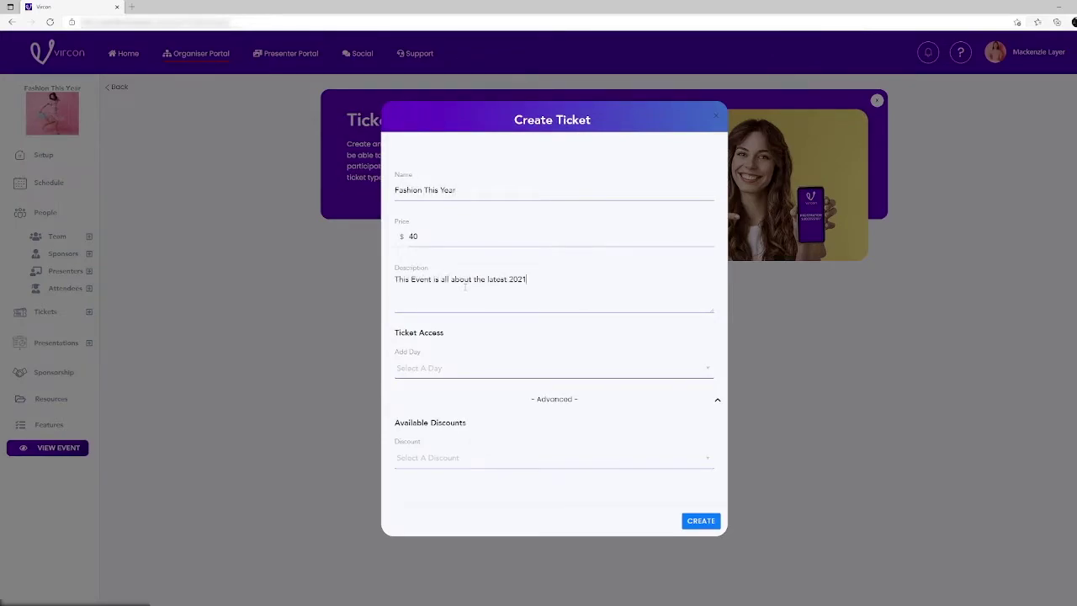
{"action": "type", "text": "/2022 Fashion Trends!"}
{"action": "left_click", "coordinate": [450, 368]}
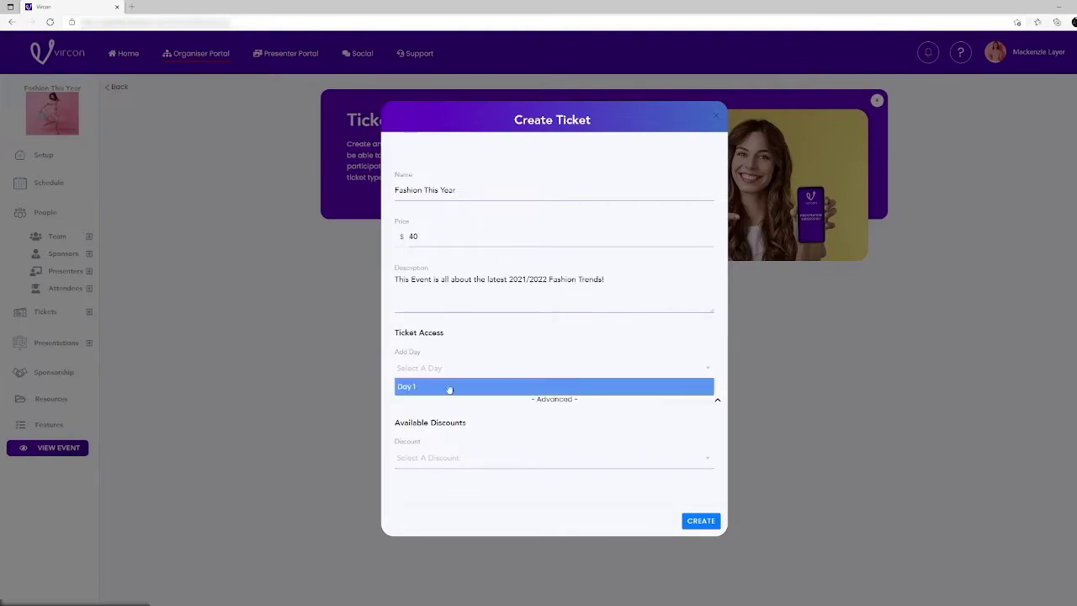
{"action": "left_click", "coordinate": [450, 386]}
{"action": "left_click", "coordinate": [702, 520]}
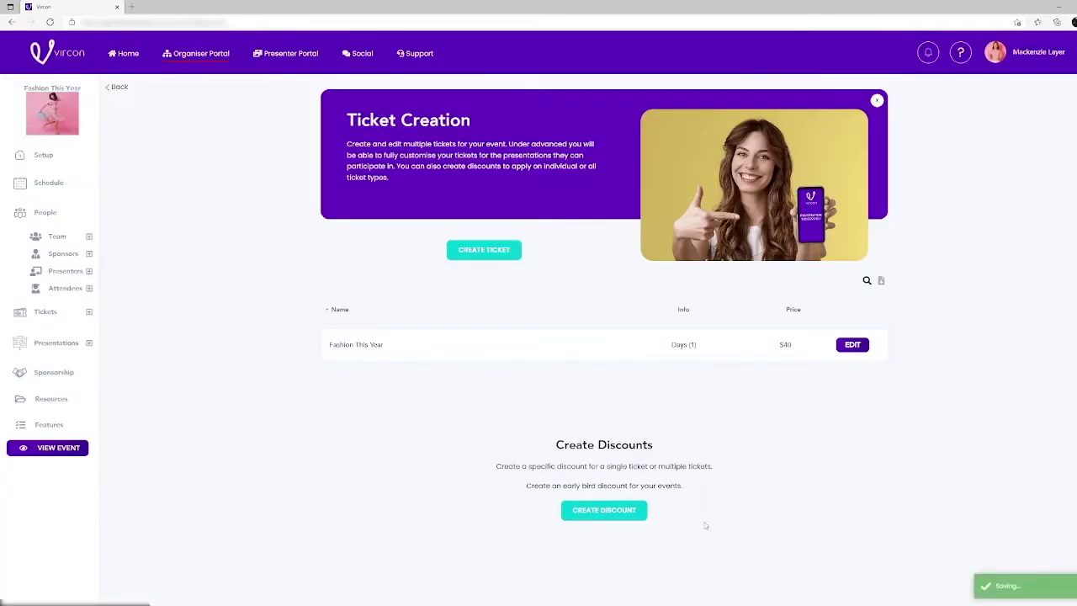
- Create the 'Fashion This Year' discount: code EARLYBIRD, 20 percent off, limited to 150 uses
{"action": "left_click", "coordinate": [604, 510]}
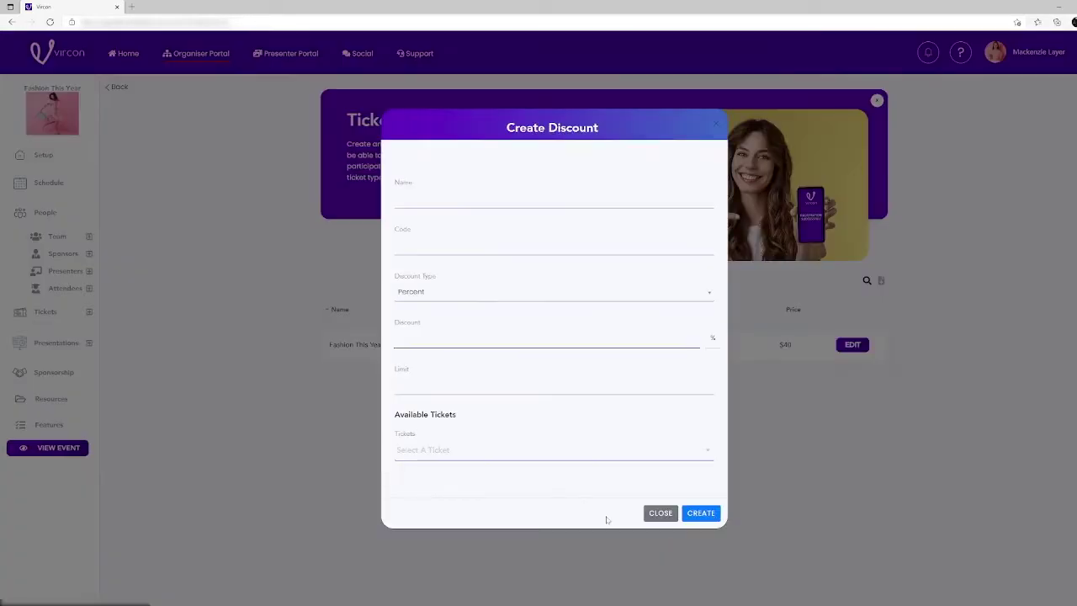
{"action": "type", "text": "Fashion This Year"}
{"action": "left_click", "coordinate": [518, 242]}
{"action": "type", "text": "EARLYBIRD"}
{"action": "left_click", "coordinate": [514, 292]}
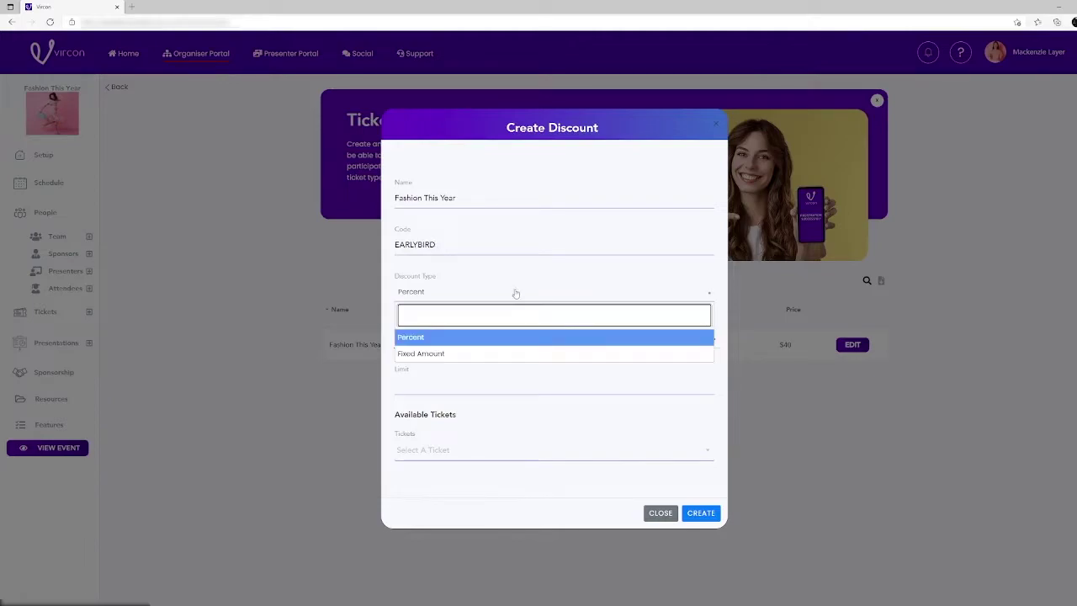
{"action": "left_click", "coordinate": [511, 336]}
{"action": "type", "text": "20"}
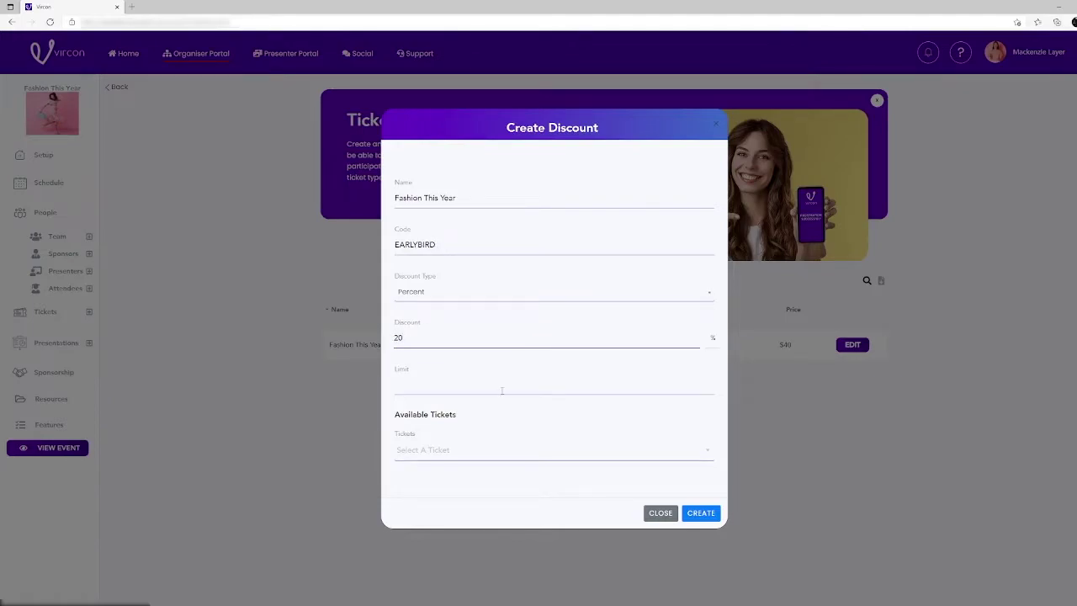
{"action": "type", "text": "150"}
{"action": "left_click", "coordinate": [701, 512]}
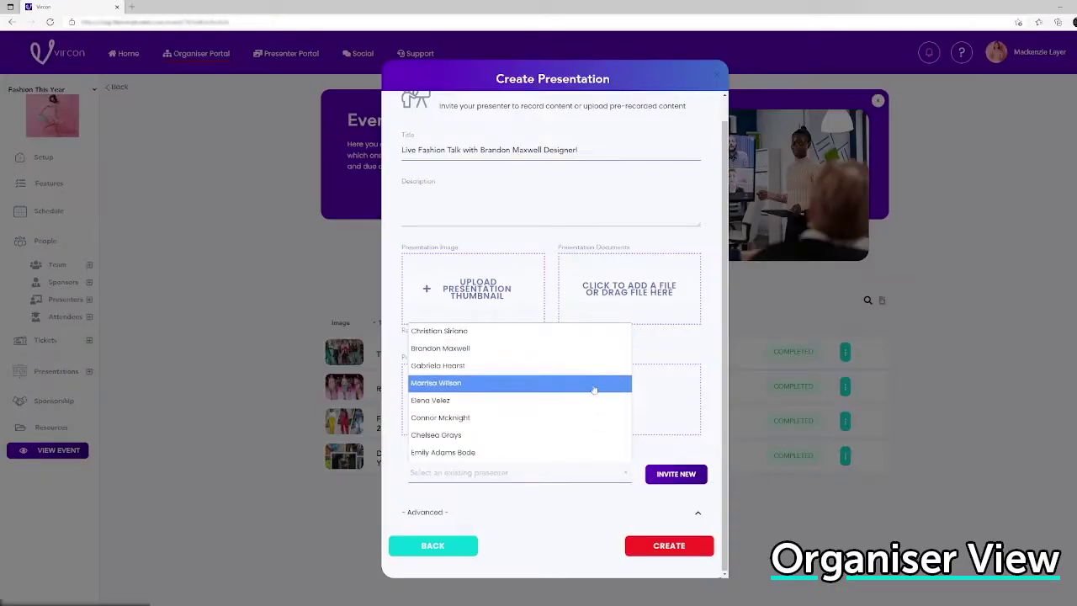
- Create the live fashion talk with the designer as presenter and upload a screenshot thumbnail
{"action": "left_click", "coordinate": [592, 357]}
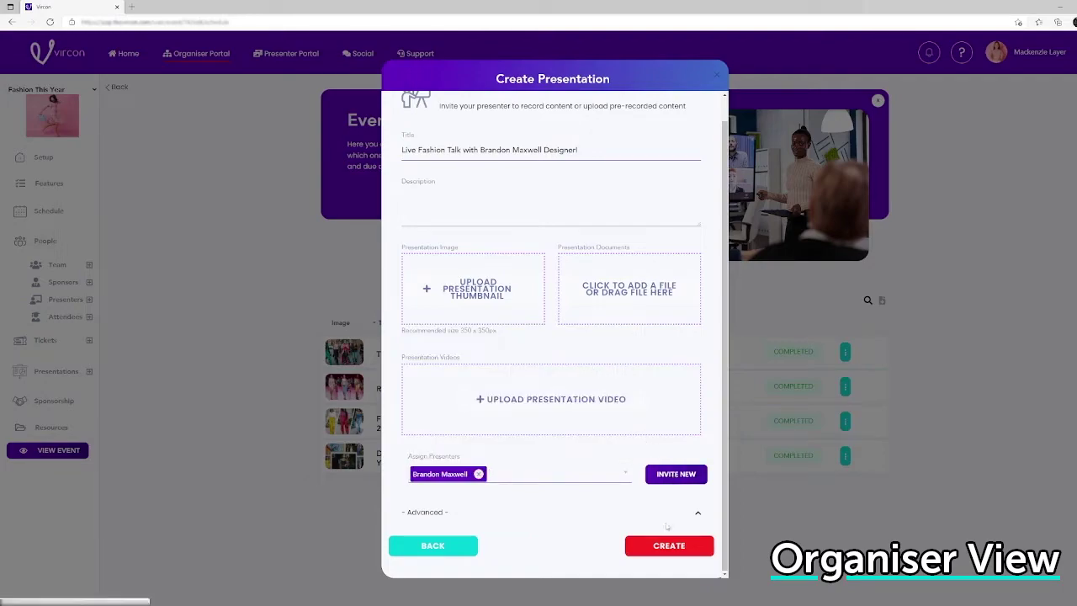
{"action": "left_click", "coordinate": [667, 544]}
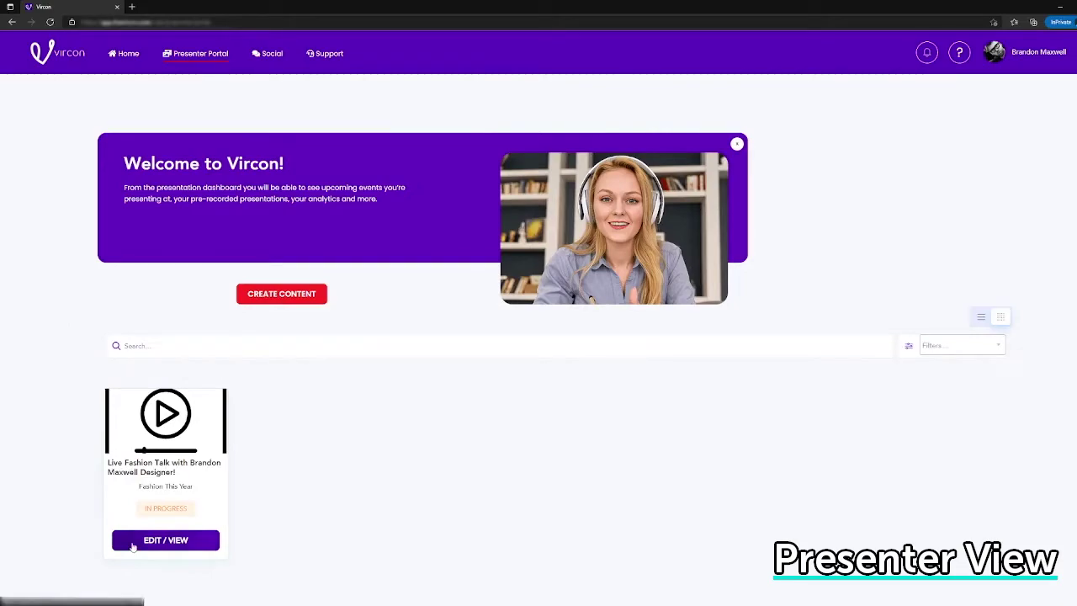
{"action": "left_click", "coordinate": [134, 543]}
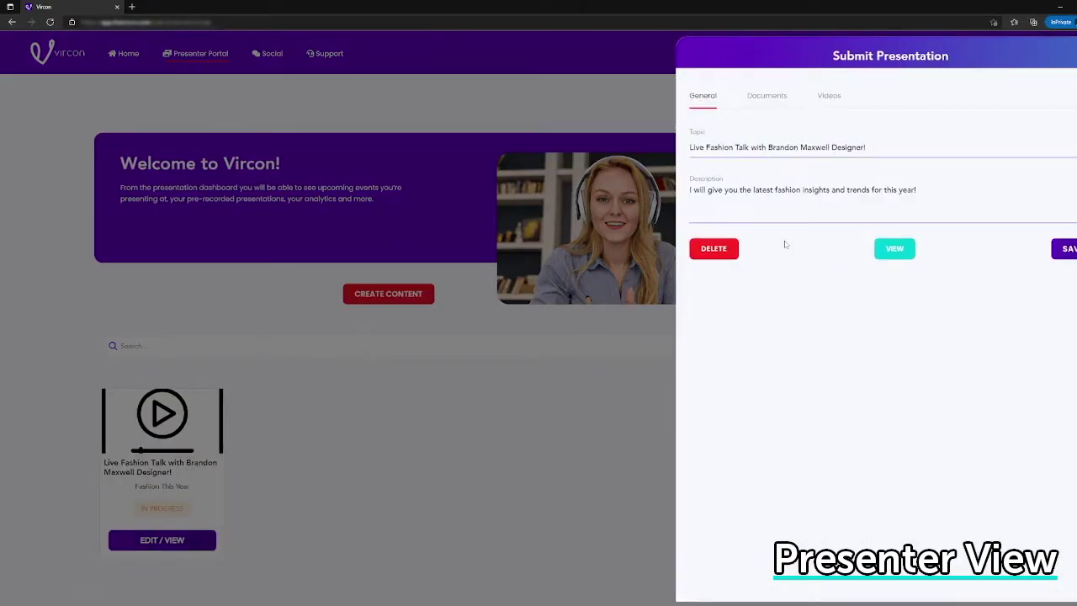
{"action": "left_click", "coordinate": [767, 97]}
{"action": "left_click", "coordinate": [793, 161]}
{"action": "left_click", "coordinate": [244, 240]}
{"action": "left_click", "coordinate": [446, 297]}
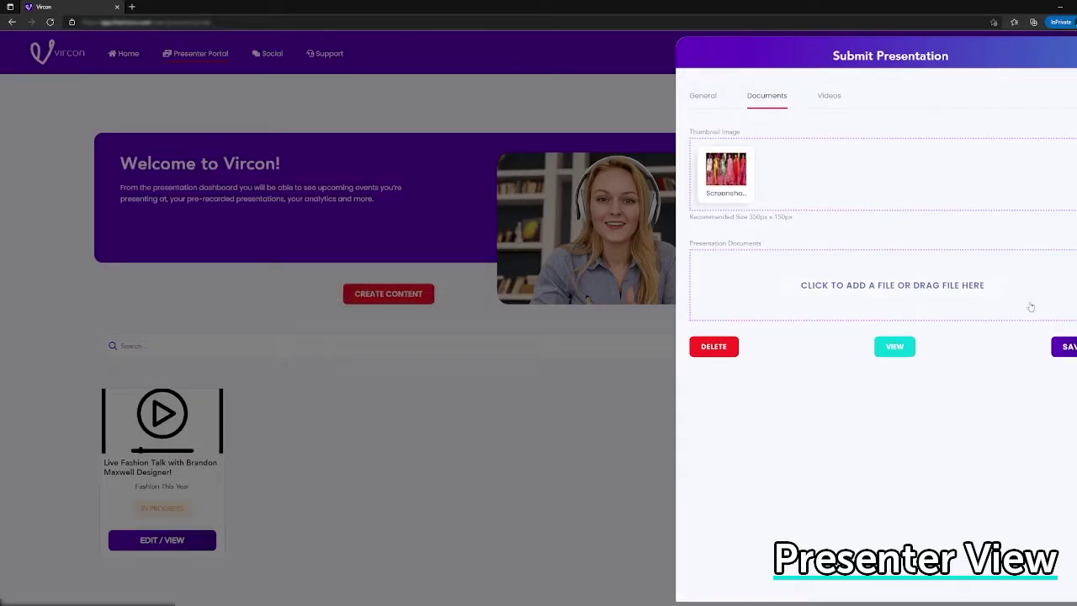
- Attach the Spring Summer 2022 runway show video and save the presentation
{"action": "left_click", "coordinate": [828, 96]}
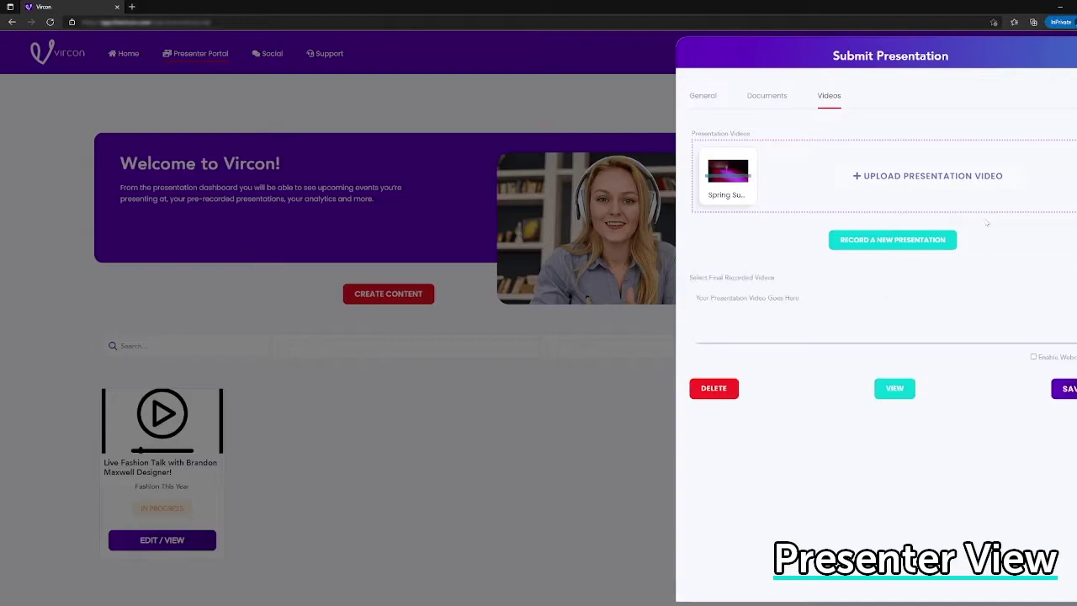
{"action": "left_click", "coordinate": [1005, 324]}
{"action": "left_click", "coordinate": [861, 395]}
{"action": "left_click", "coordinate": [1064, 387]}
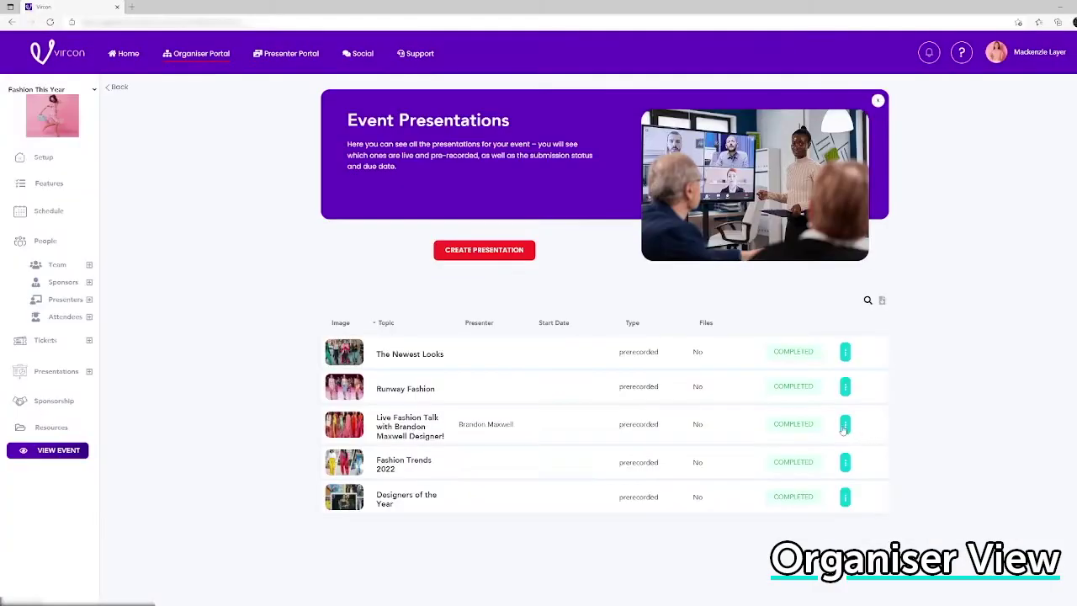
{"action": "left_click", "coordinate": [844, 427]}
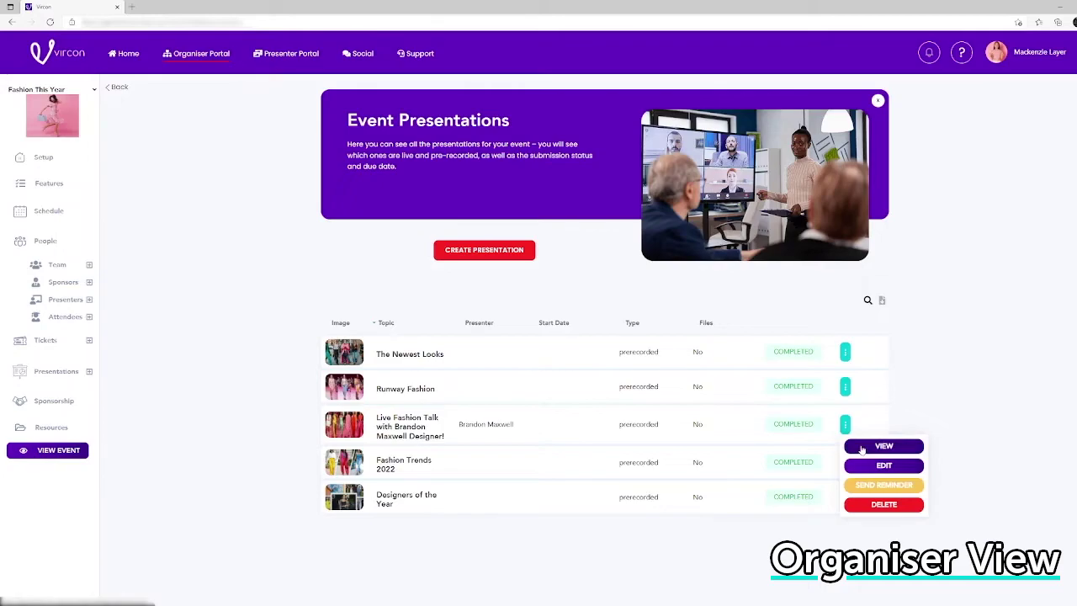
- Preview the live fashion talk presentation from its row menu
{"action": "left_click", "coordinate": [861, 448]}
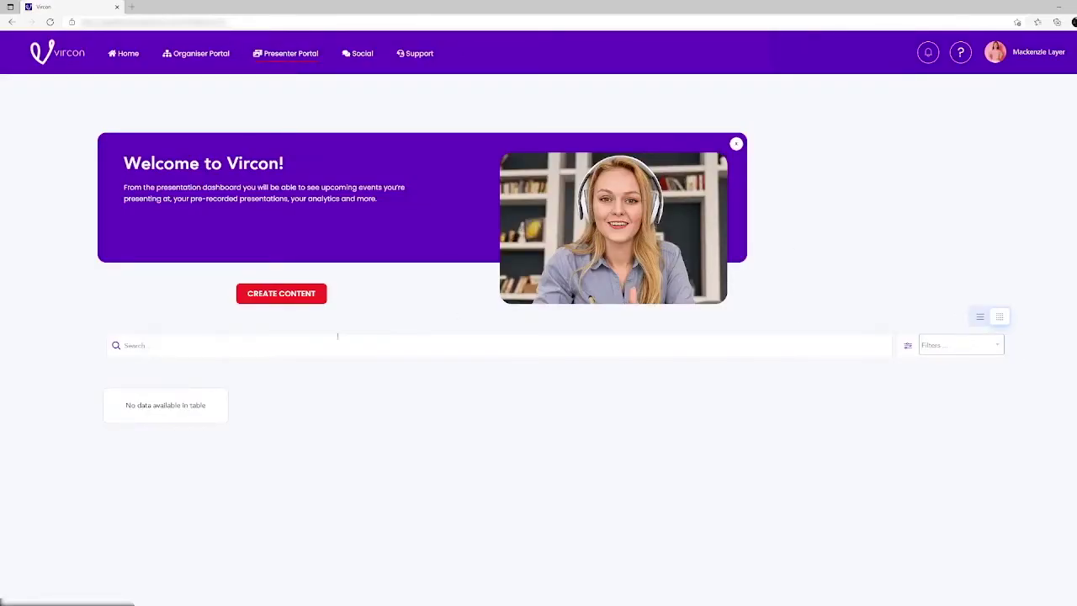
- Create content titled '10 Fashion Trends that will be Huge in 2022!' with a pasted description, up to the video step
{"action": "left_click", "coordinate": [282, 294]}
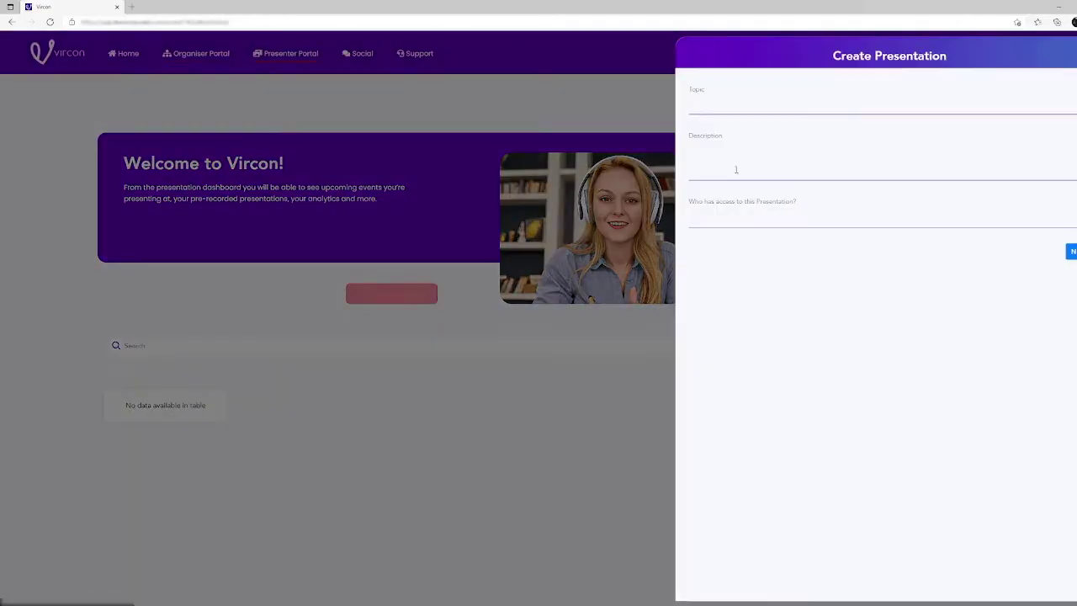
{"action": "left_click", "coordinate": [765, 104]}
{"action": "type", "text": "10 Fashion Trends that will be Huge in 2022!"}
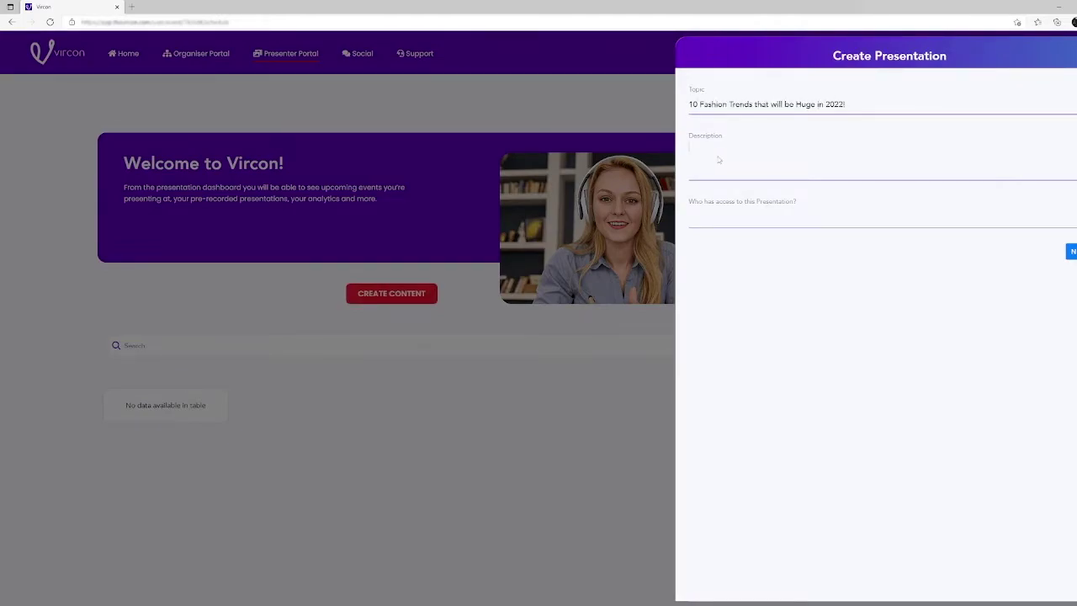
{"action": "type", "text": "The Best Fashion trends that have set 2022 apart from 2021. All of these looks are presented by top world designers and are fresh off the runway."}
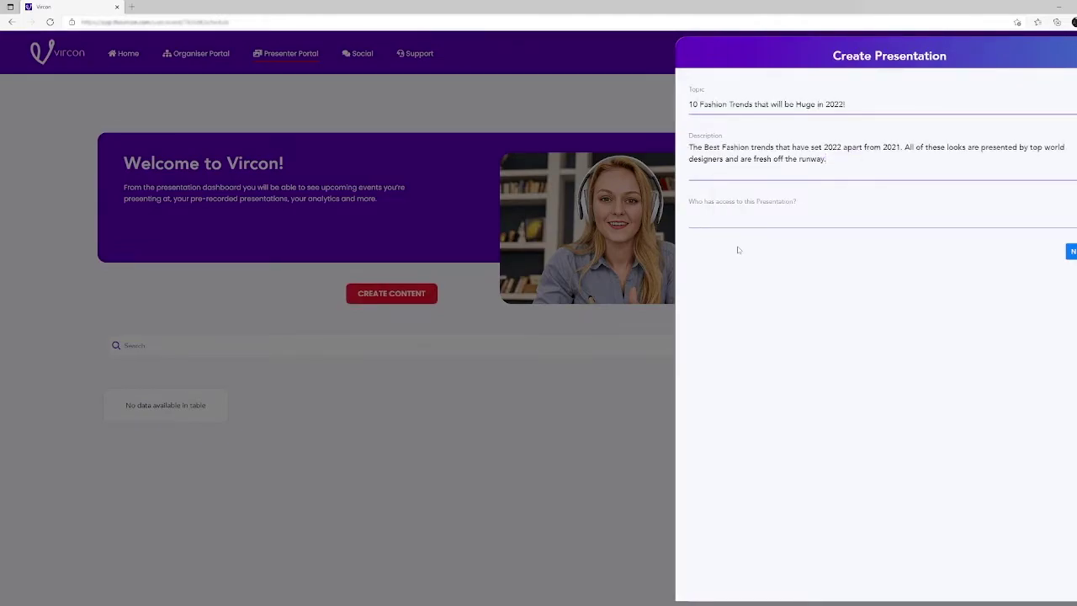
{"action": "key", "text": "Return"}
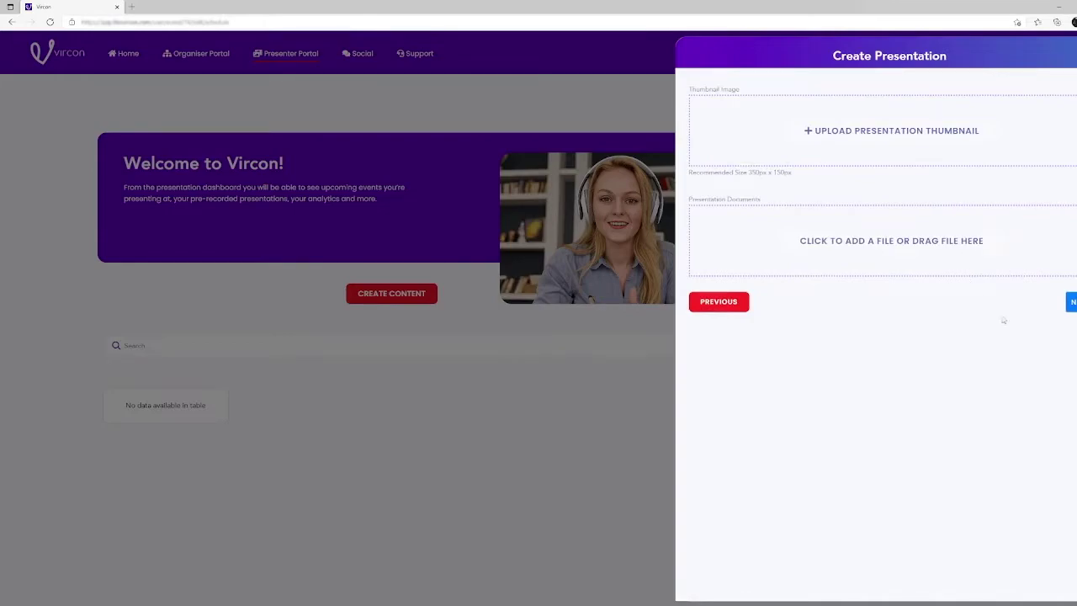
{"action": "left_click", "coordinate": [1071, 305]}
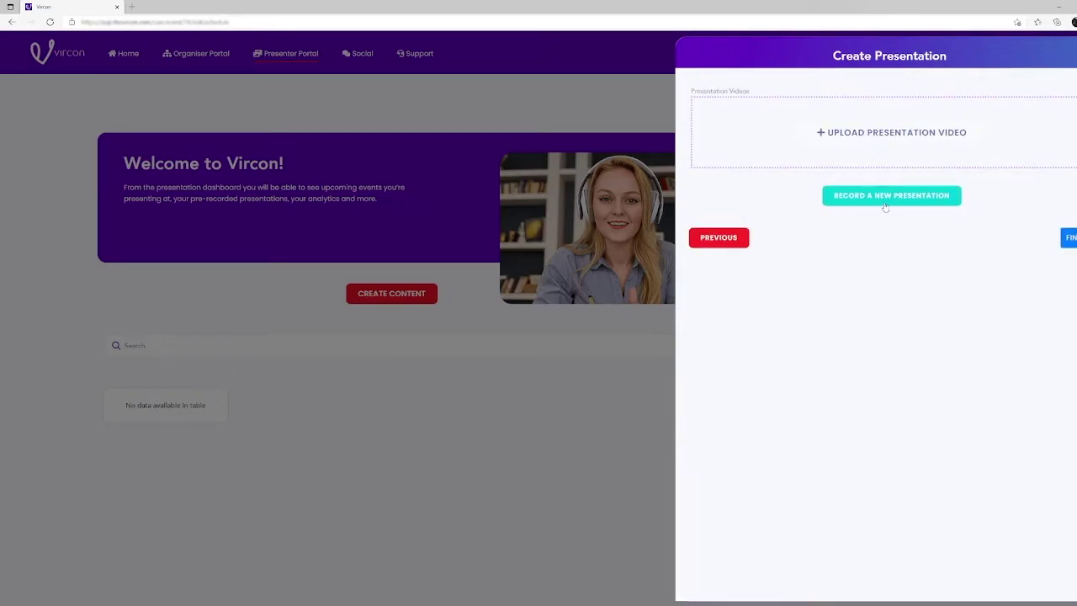
- Start a new recording with voice, webcam and screen recording all enabled
{"action": "left_click", "coordinate": [885, 202]}
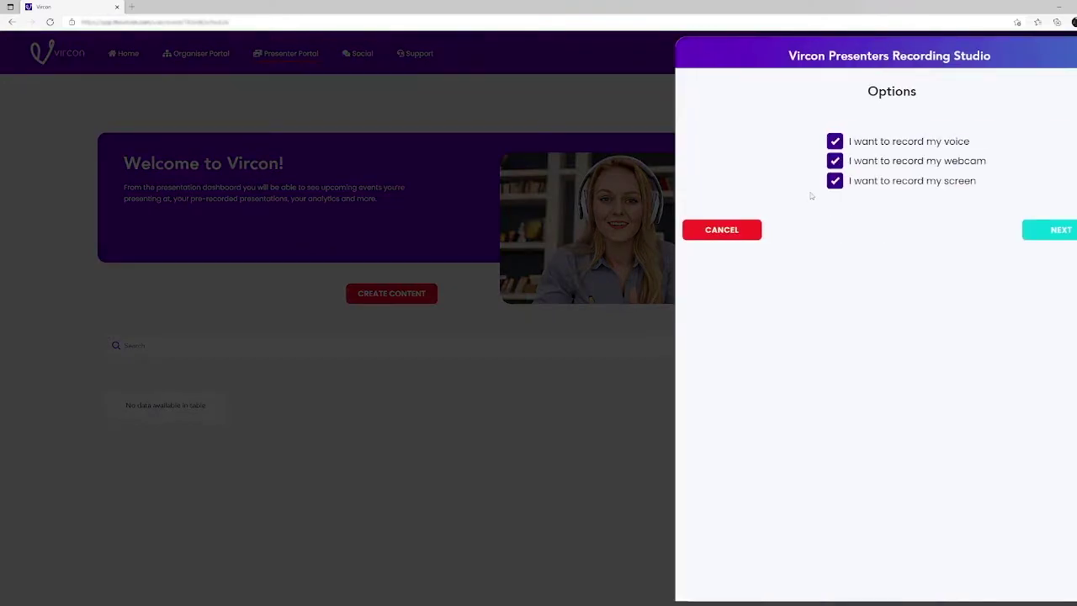
{"action": "left_click", "coordinate": [833, 143]}
{"action": "left_click", "coordinate": [831, 145]}
{"action": "left_click", "coordinate": [833, 161]}
{"action": "left_click", "coordinate": [833, 162]}
{"action": "left_click", "coordinate": [833, 182]}
{"action": "left_click", "coordinate": [833, 181]}
{"action": "left_click", "coordinate": [1040, 233]}
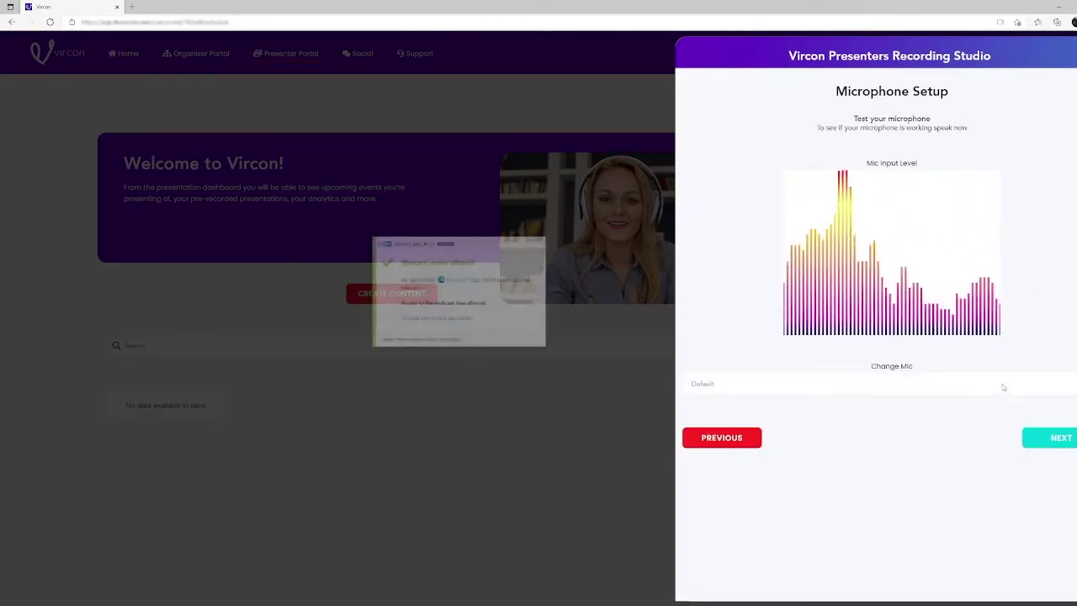
- Choose the AVerMedia microphone, accept the webcam and pick a browser tab to share
{"action": "left_click", "coordinate": [1001, 384]}
{"action": "left_click", "coordinate": [1001, 412]}
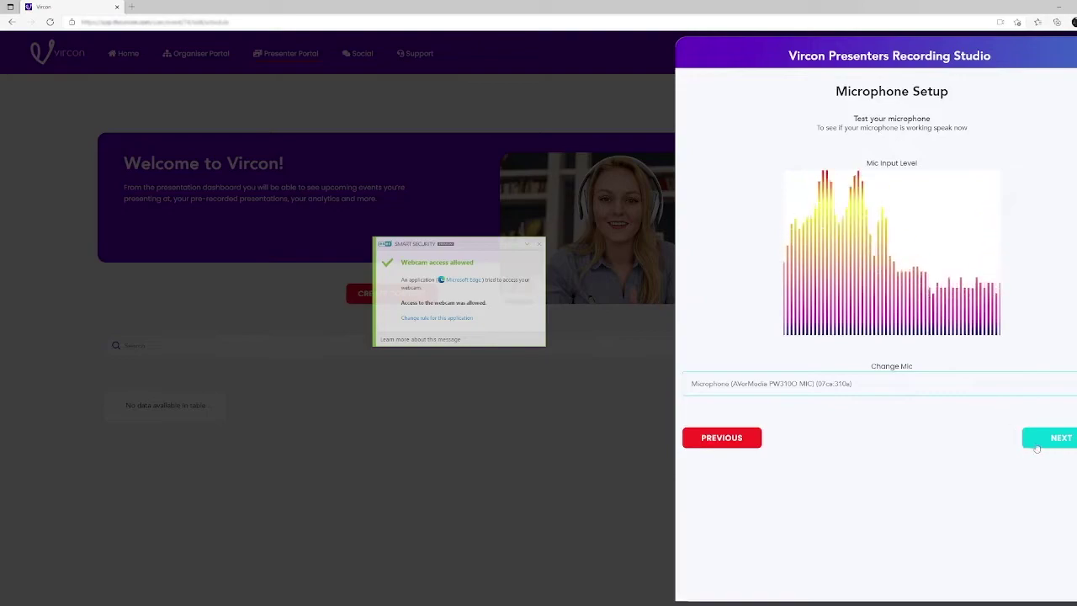
{"action": "left_click", "coordinate": [1036, 441]}
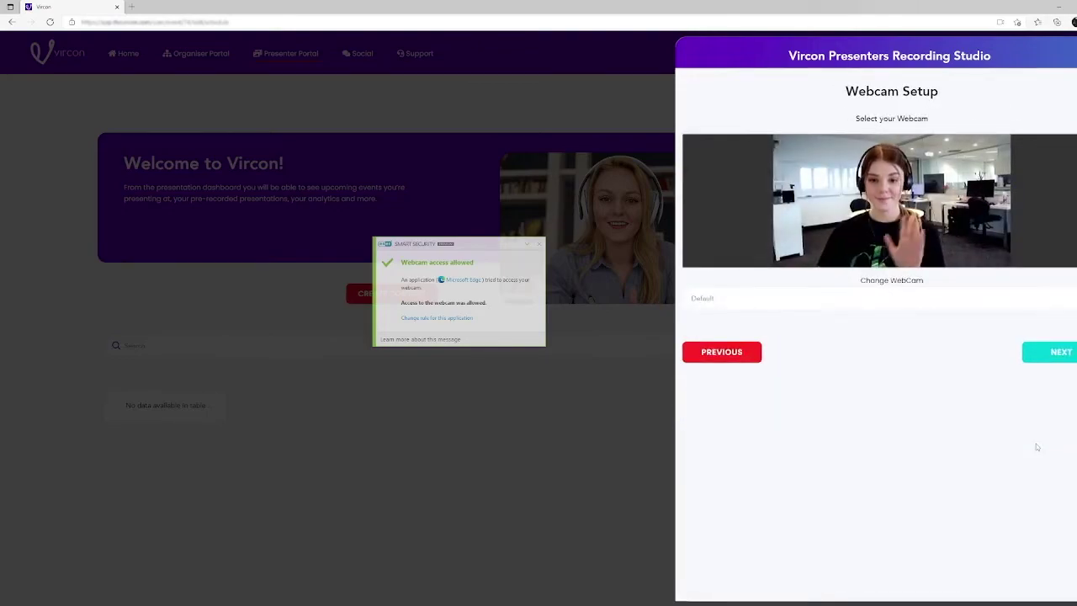
{"action": "left_click", "coordinate": [1053, 360]}
{"action": "left_click", "coordinate": [891, 144]}
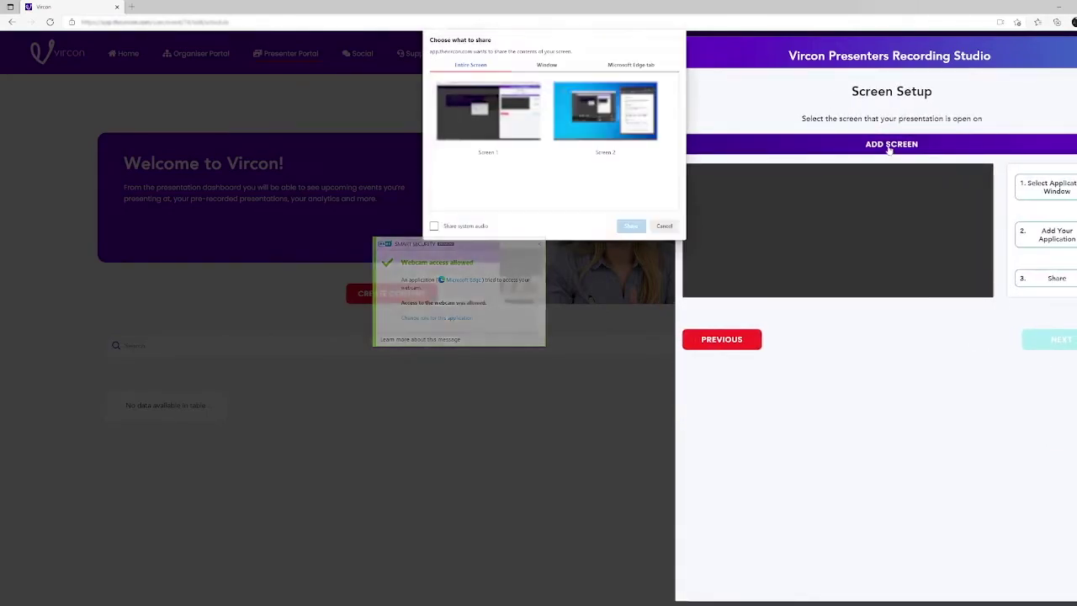
{"action": "left_click", "coordinate": [546, 65]}
{"action": "left_click", "coordinate": [631, 65]}
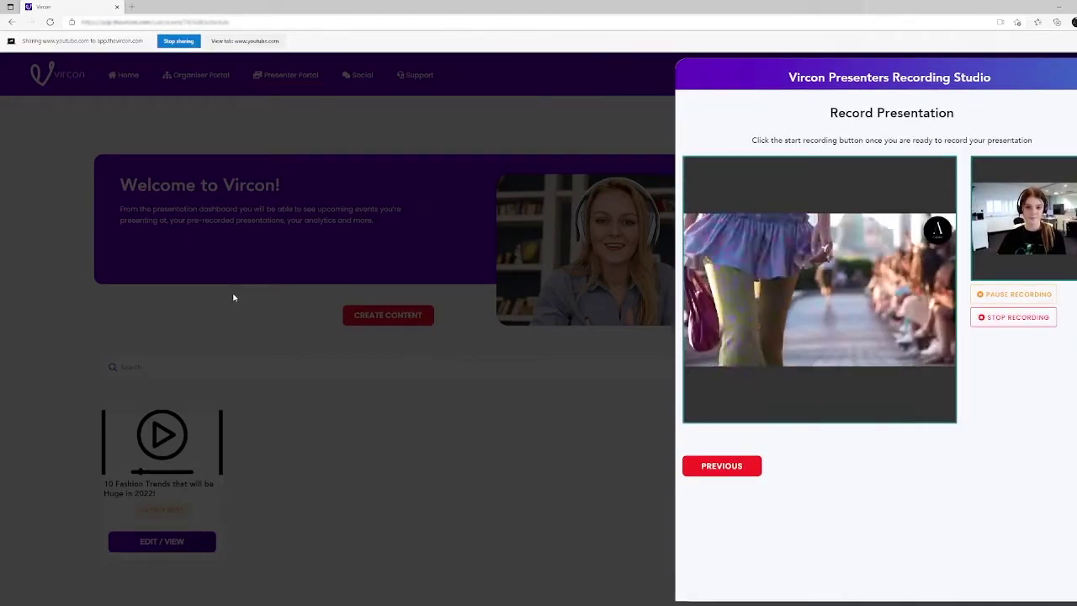
- Stop the recording, play it back and upload it as the final presentation
{"action": "left_click", "coordinate": [1038, 317]}
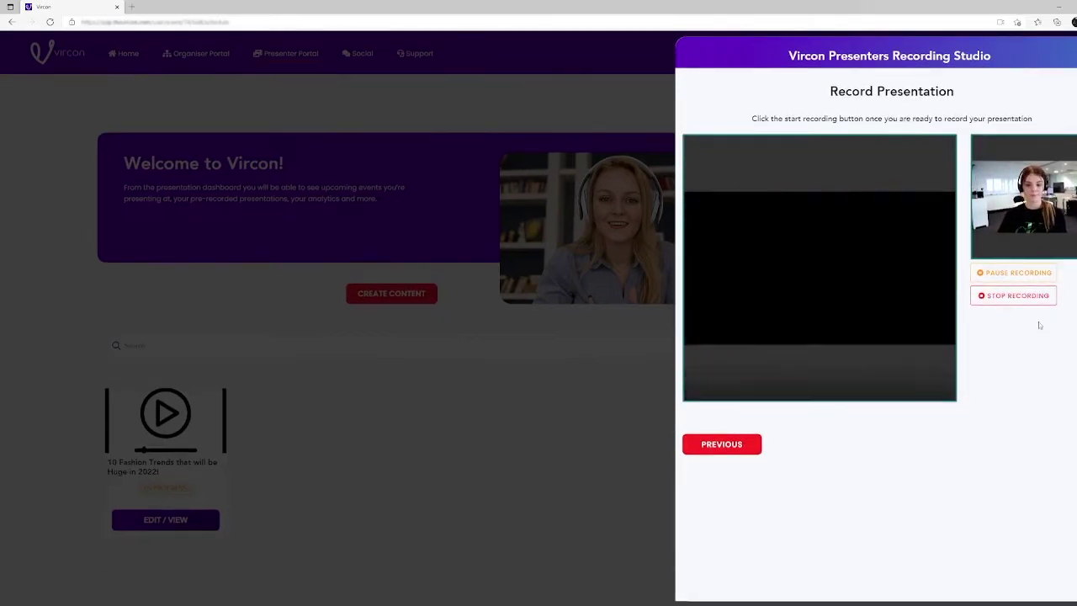
{"action": "left_click", "coordinate": [994, 273]}
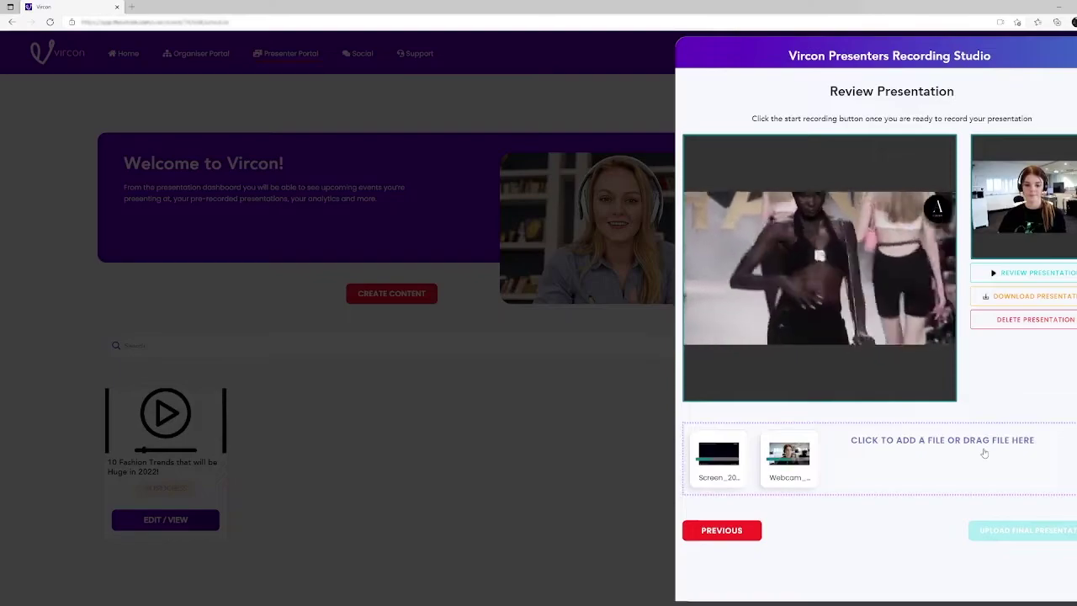
{"action": "left_click", "coordinate": [982, 532]}
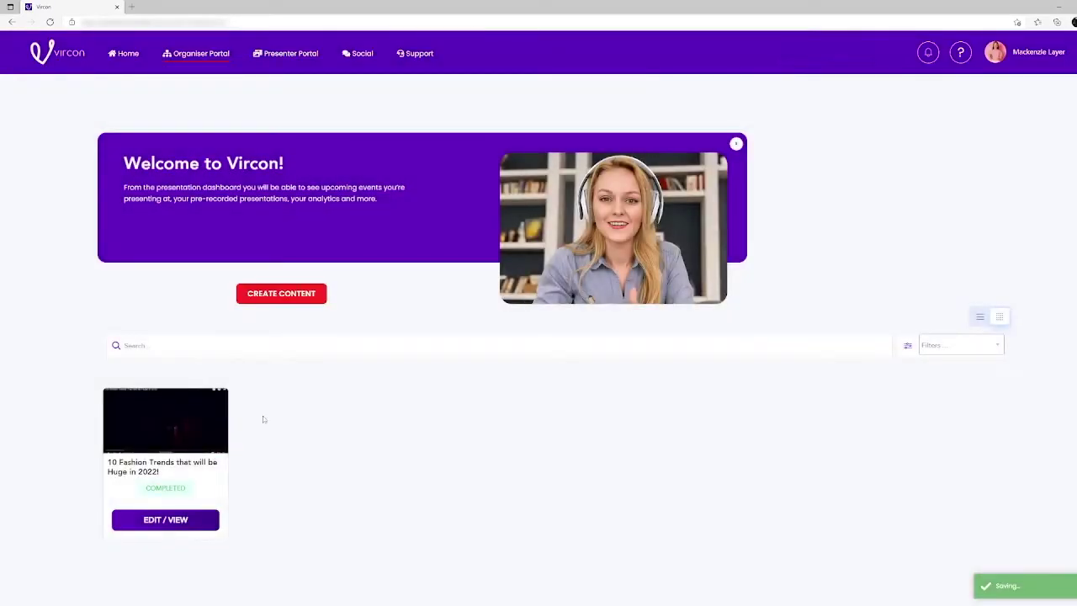
- Preview the recorded presentation, then begin a Sunglass Villa advertisement
{"action": "left_click", "coordinate": [207, 523]}
{"action": "left_click", "coordinate": [893, 298]}
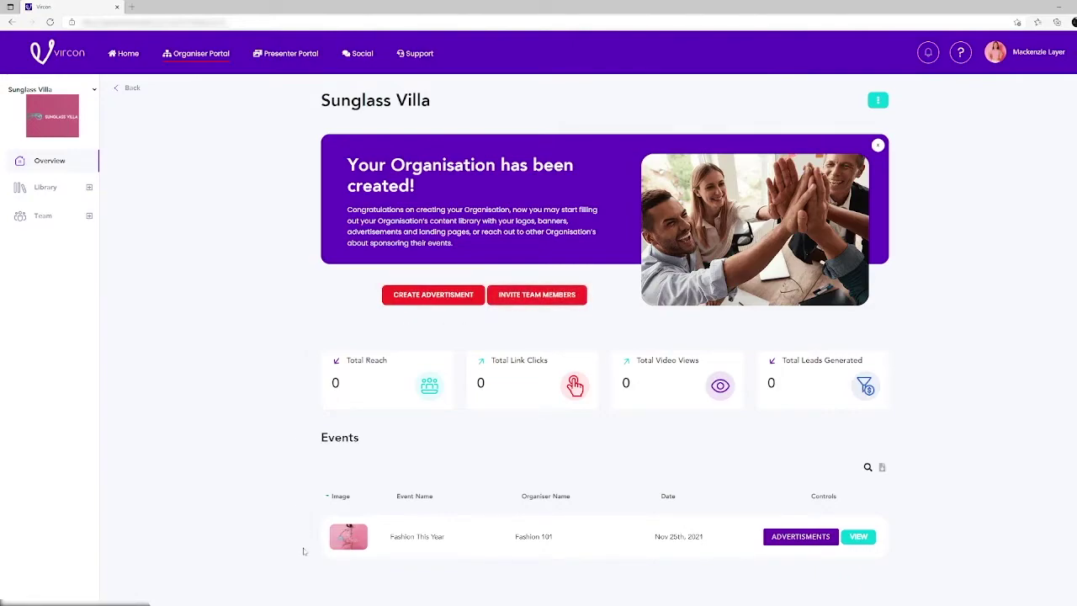
{"action": "left_click", "coordinate": [439, 300]}
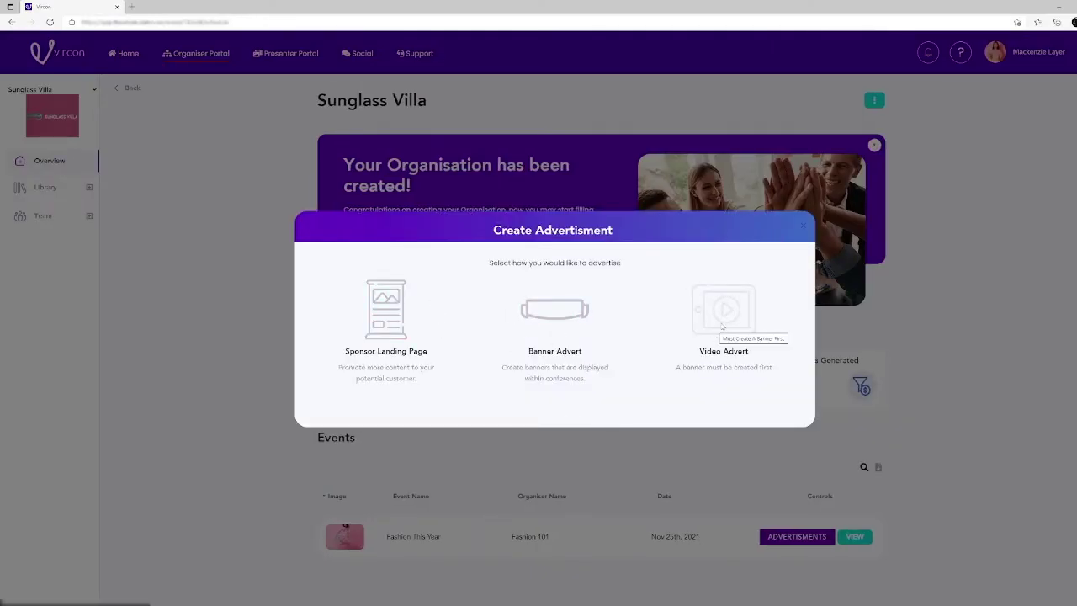
- Start a Sponsor Landing Page titled 'Sunglass Villa' with hero headline, sub-headline and content
{"action": "left_click", "coordinate": [429, 298]}
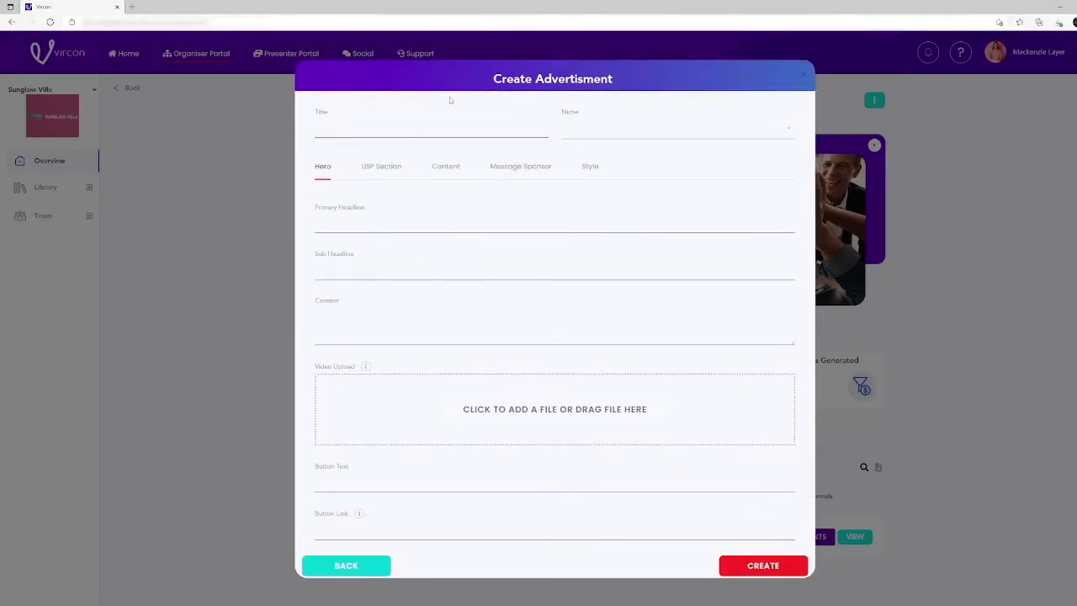
{"action": "type", "text": "Sunglass Villa"}
{"action": "left_click", "coordinate": [400, 222]}
{"action": "type", "text": "Sunglass Vill"}
{"action": "right_click", "coordinate": [403, 274]}
{"action": "left_click", "coordinate": [438, 353]}
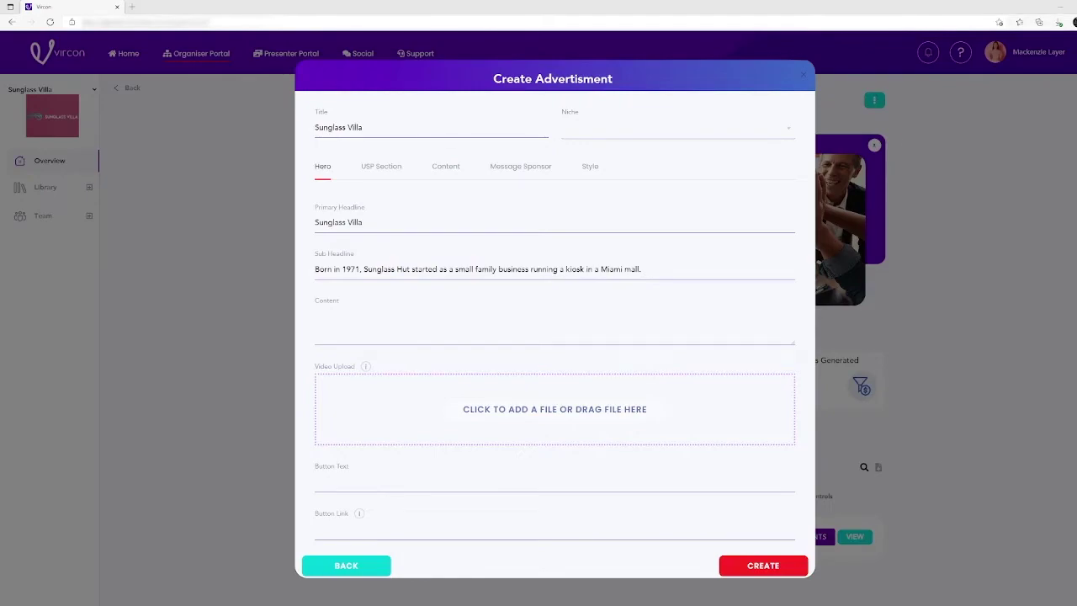
{"action": "type", "text": "After 50 years and over 3,000 stores worldwide, we're celebrating where we've been and where we're going."}
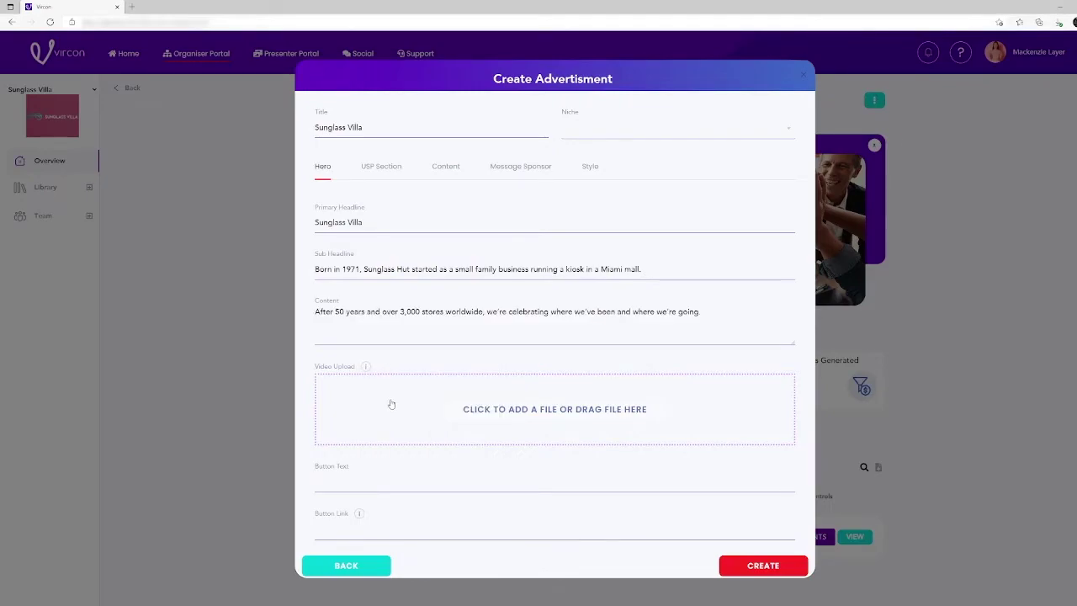
{"action": "left_click", "coordinate": [431, 485]}
{"action": "type", "text": "Find Out More Here!"}
{"action": "left_click", "coordinate": [431, 533]}
{"action": "type", "text": "www.sunglassvilla.com"}
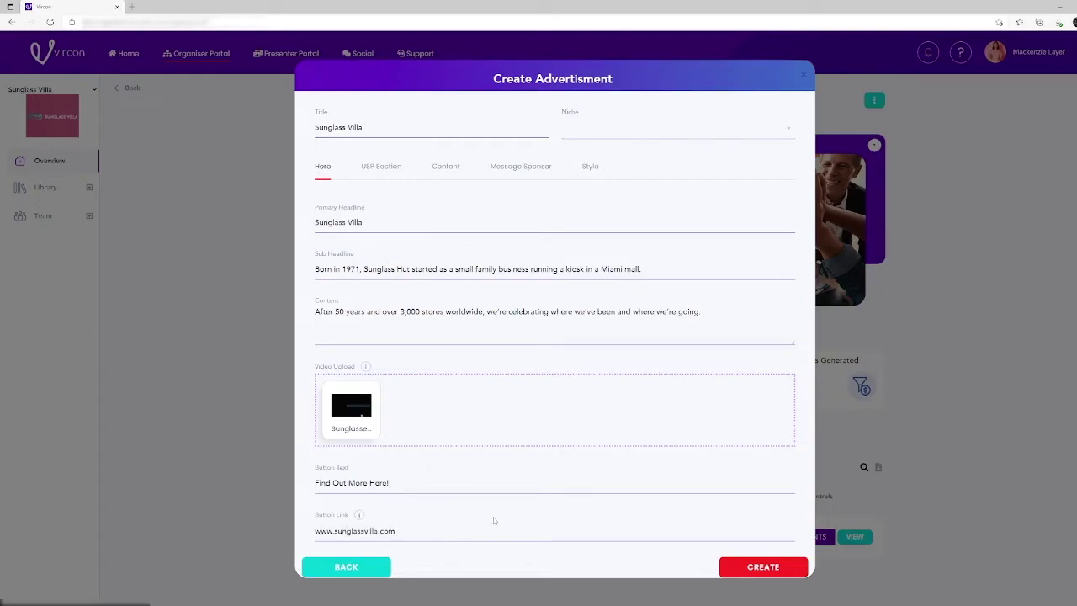
{"action": "left_click", "coordinate": [381, 168]}
{"action": "left_click", "coordinate": [367, 271]}
{"action": "type", "text": "Our Story!"}
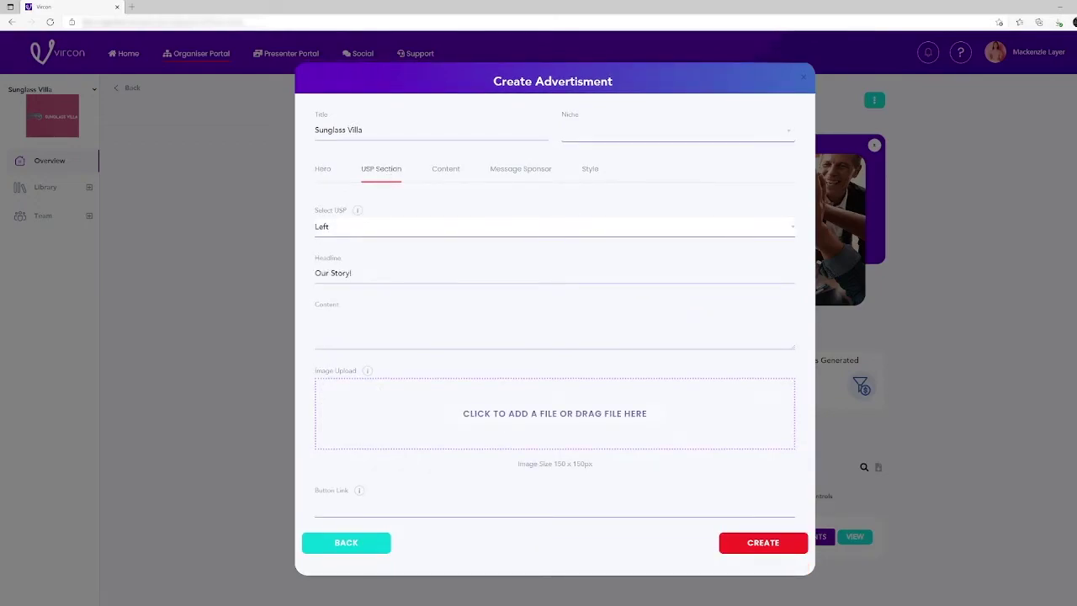
{"action": "left_click", "coordinate": [702, 337]}
{"action": "type", "text": "Sunglass Villa turns 50! After 50 years, the sun still inspires everything we do. Cheers to 50 more years."}
{"action": "left_click", "coordinate": [452, 408]}
{"action": "double_click", "coordinate": [101, 72]}
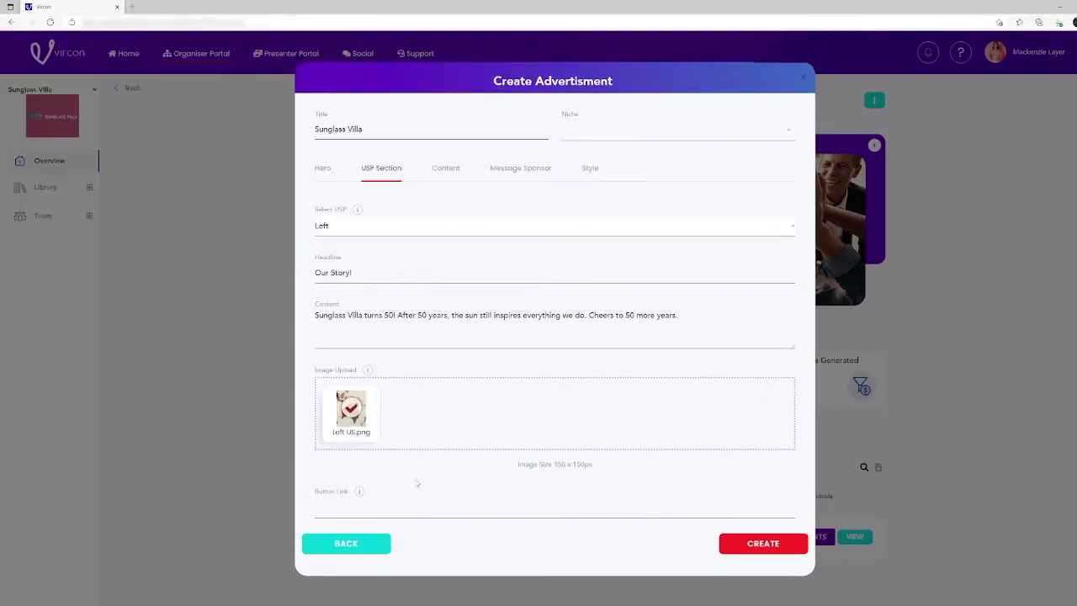
{"action": "type", "text": "www.sunglassvilla.com"}
{"action": "left_click", "coordinate": [474, 226]}
{"action": "left_click", "coordinate": [473, 252]}
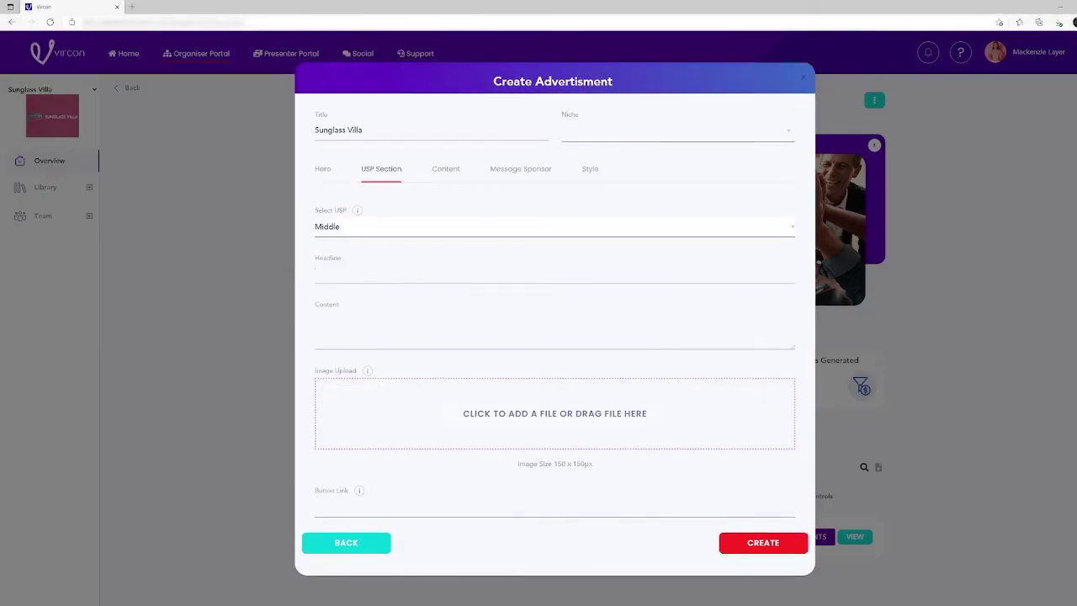
{"action": "type", "text": "VIP's"}
{"action": "left_click", "coordinate": [547, 328]}
{"action": "type", "text": "Be the first to have the hottest new styles from your favorite brands with exclusive offers, sneak peaks and presales."}
{"action": "left_click", "coordinate": [596, 413]}
{"action": "double_click", "coordinate": [102, 72]}
{"action": "left_click", "coordinate": [454, 508]}
{"action": "type", "text": "www."}
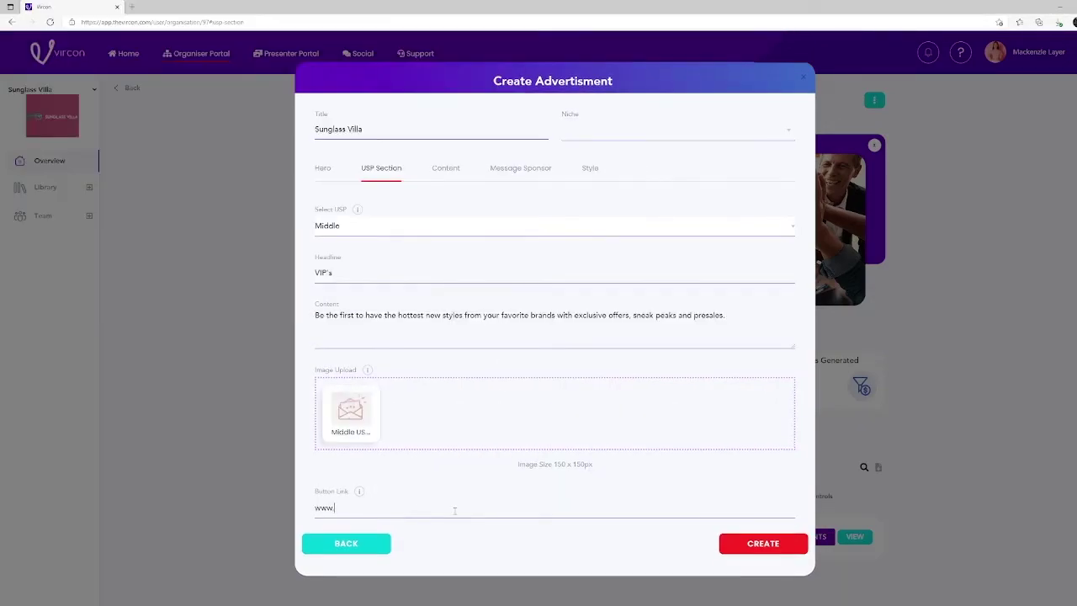
{"action": "type", "text": "sunglassvilla.com"}
{"action": "left_click", "coordinate": [474, 227]}
{"action": "left_click", "coordinate": [421, 267]}
{"action": "type", "text": "Our Vision"}
{"action": "type", "text": "Together we can help the world see. We are proud to be apart of a global vision care non-profit that has provided vision care and eyewear to 8.5million people."}
{"action": "left_click", "coordinate": [597, 413]}
{"action": "double_click", "coordinate": [101, 73]}
{"action": "type", "text": "www.sunglassv"}
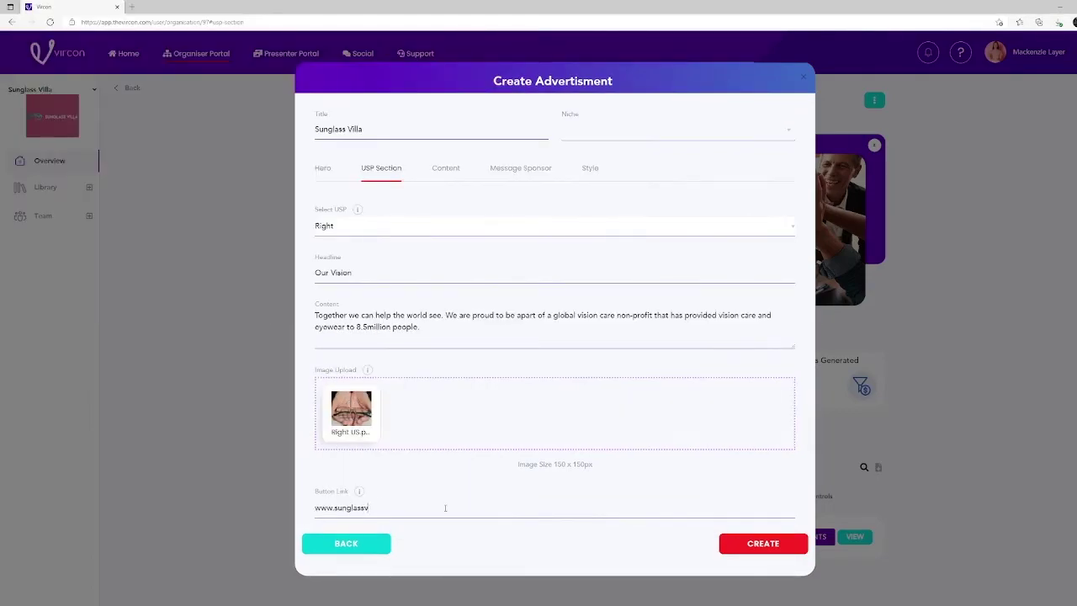
{"action": "type", "text": "illa.com"}
- Complete the Content section: headline 'Sunglass Villa', pasted paragraph, an image and a 'More Here' button
{"action": "left_click", "coordinate": [445, 170]}
{"action": "left_click", "coordinate": [542, 231]}
{"action": "type", "text": "Sunglass Villa"}
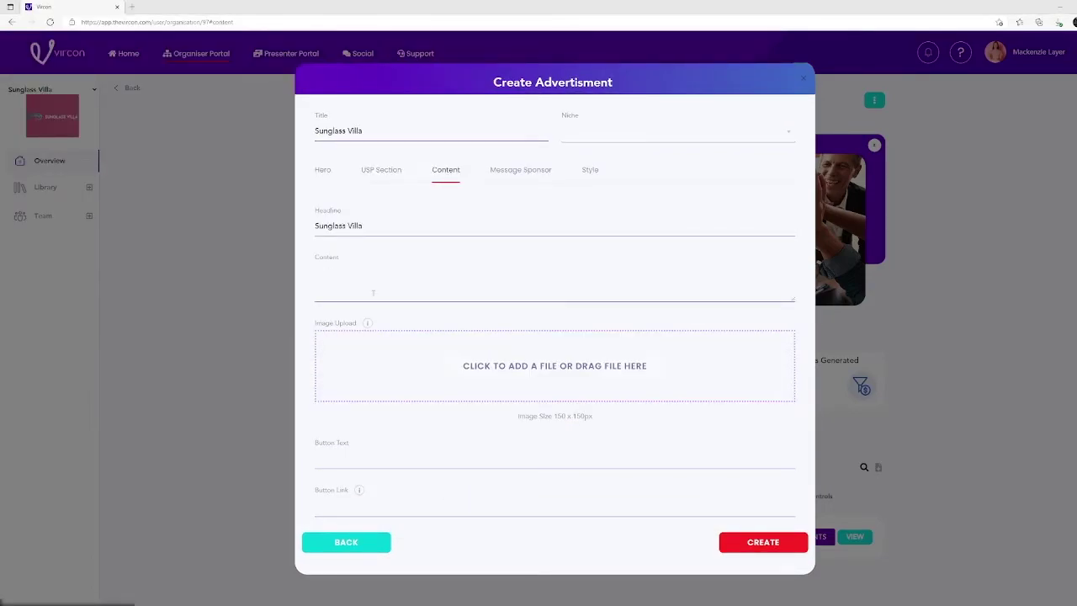
{"action": "left_click", "coordinate": [420, 268]}
{"action": "type", "text": "Bringing that same family feel and welcoming spirit as the very first kiosk to our stores today."}
{"action": "left_click", "coordinate": [554, 365]}
{"action": "double_click", "coordinate": [102, 72]}
{"action": "left_click", "coordinate": [422, 460]}
{"action": "type", "text": "More Here"}
{"action": "left_click", "coordinate": [401, 503]}
{"action": "type", "text": "www.sunglassvilla.com"}
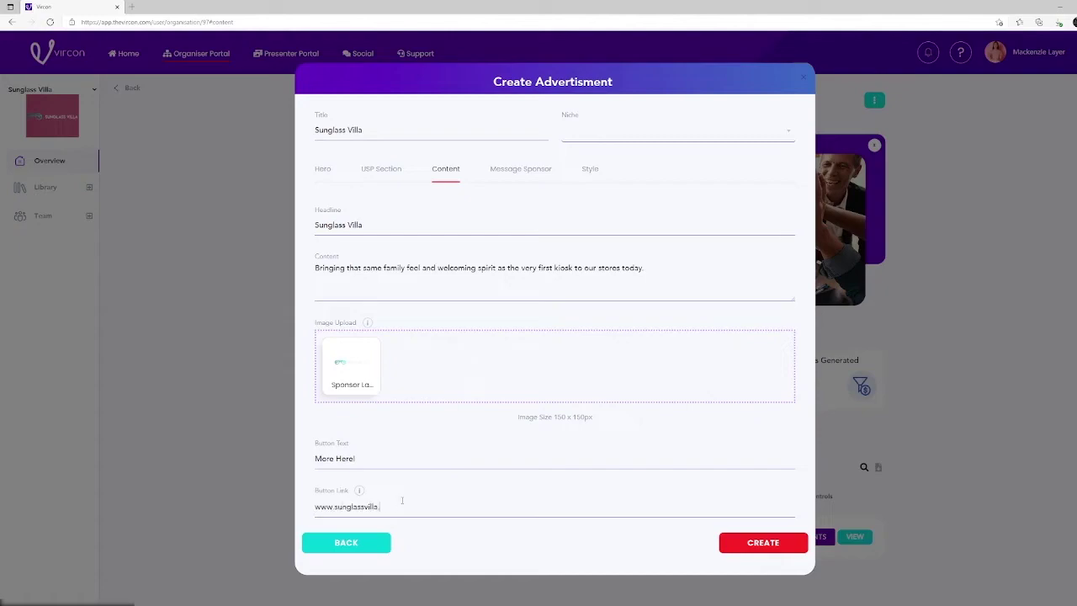
- Set the Message Sponsor headline to 'Enquire About Us Here!'
{"action": "left_click", "coordinate": [520, 168]}
{"action": "type", "text": "Enquire About Us Here!"}
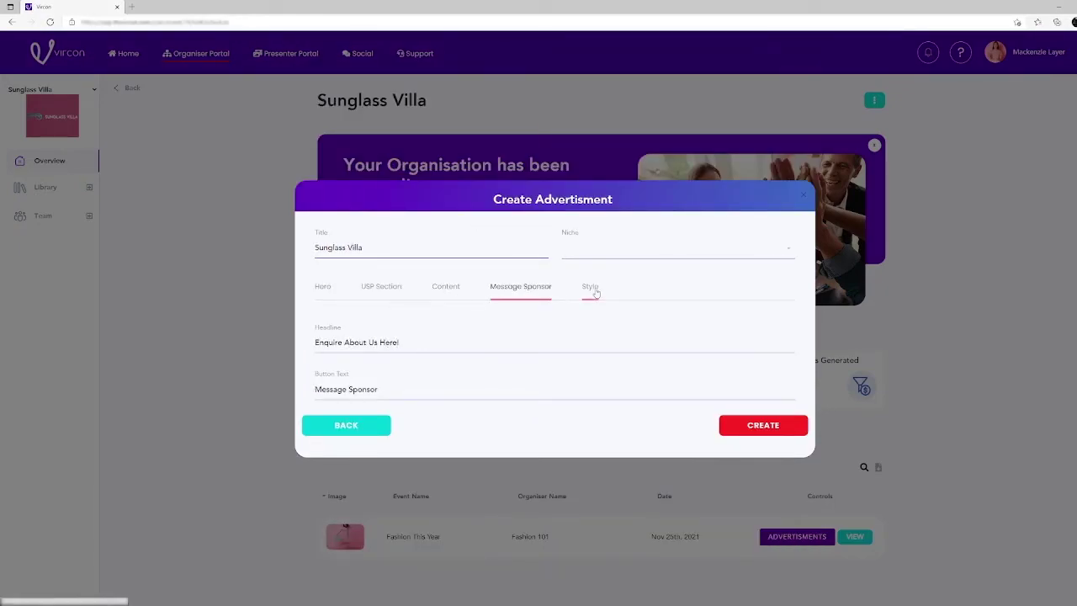
{"action": "left_click", "coordinate": [589, 288]}
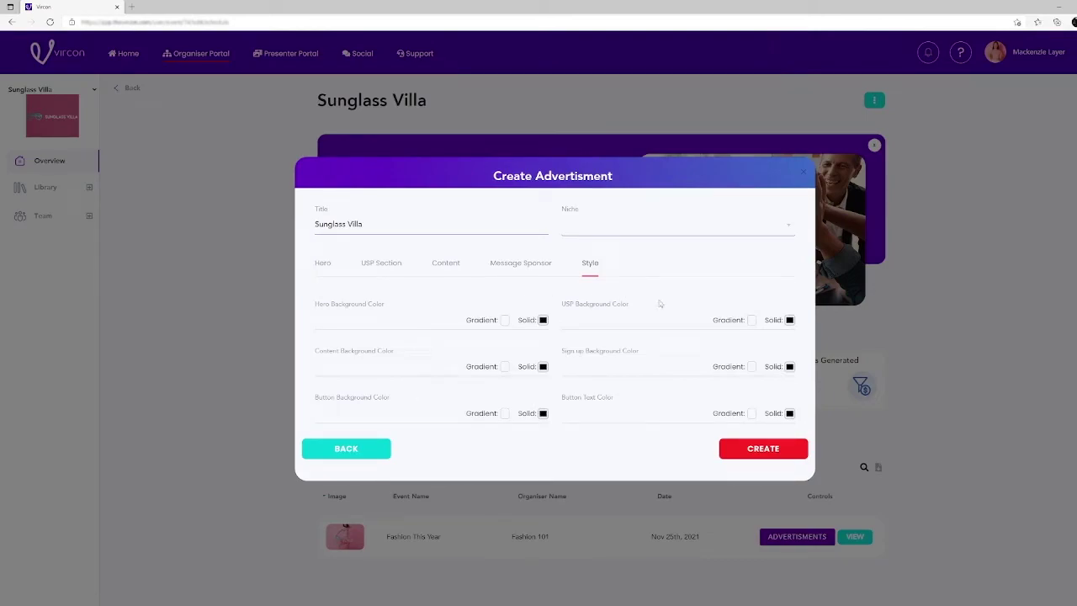
- Make the Sign up Background a red gradient and create the Sunglass Villa landing-page advert
{"action": "left_click", "coordinate": [789, 366]}
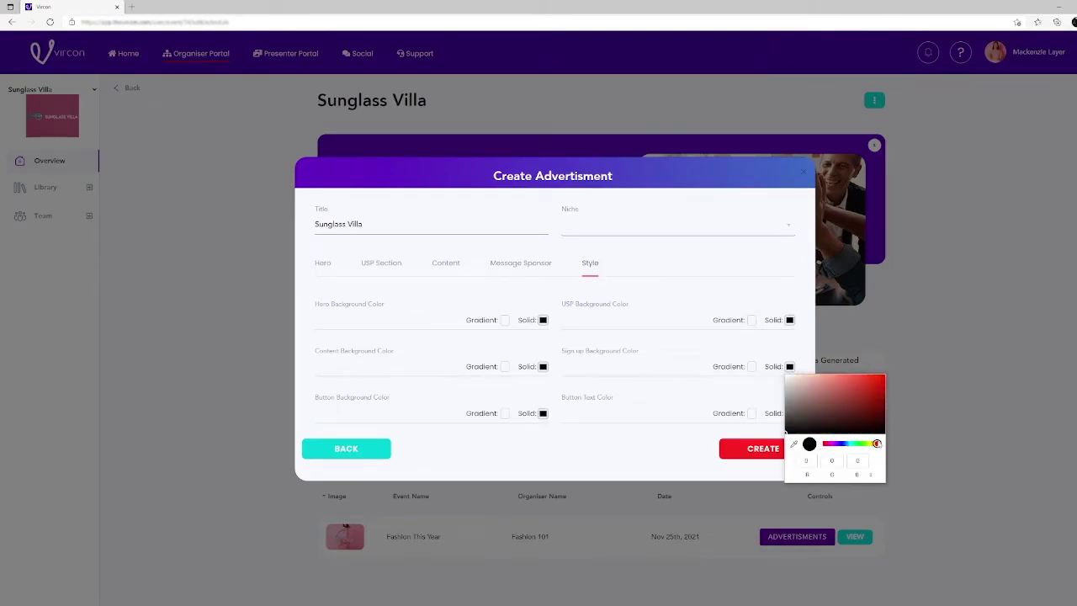
{"action": "left_click", "coordinate": [751, 366]}
{"action": "left_click_drag", "start_coordinate": [642, 440], "coordinate": [579, 439]}
{"action": "left_click", "coordinate": [746, 458]}
{"action": "left_click", "coordinate": [745, 454]}
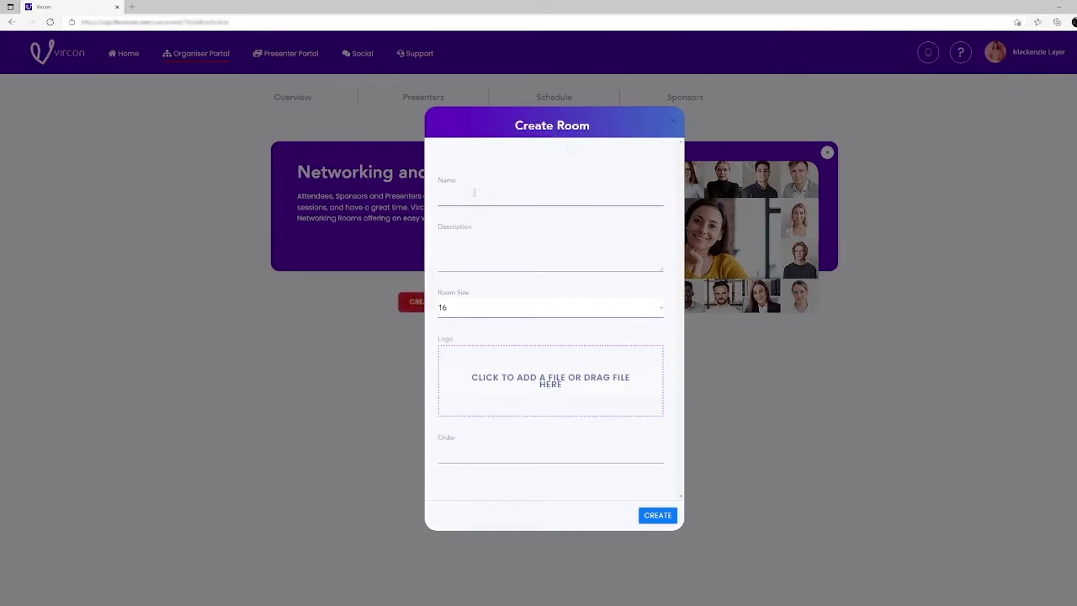
- Name the room '2022's Newest Designers.', paste its description and keep room size 16
{"action": "type", "text": "2022's Newest Designers."}
{"action": "right_click", "coordinate": [472, 243]}
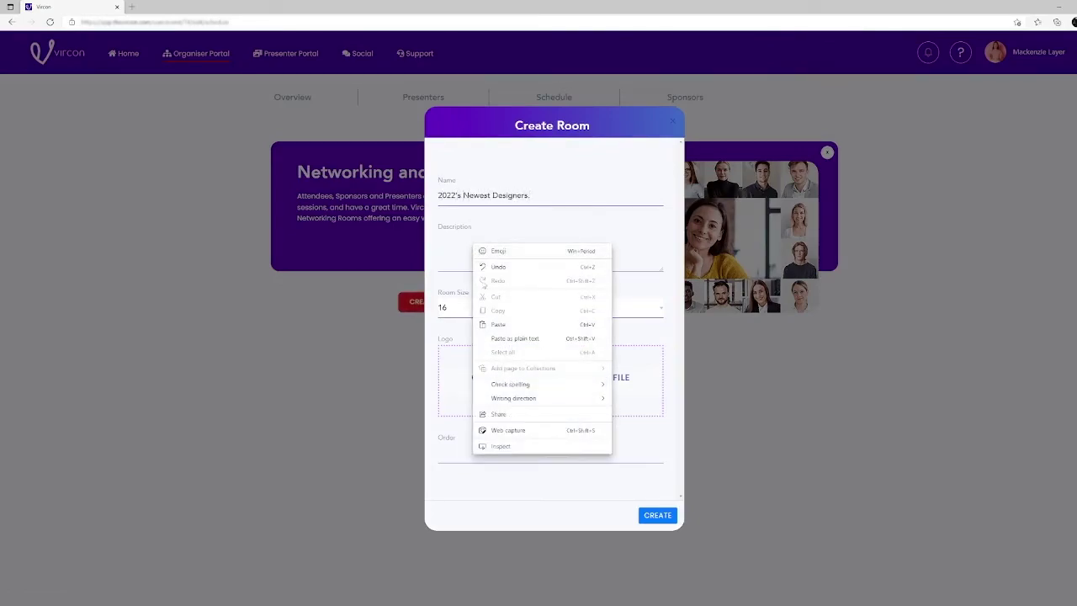
{"action": "left_click", "coordinate": [487, 294]}
{"action": "left_click", "coordinate": [486, 308]}
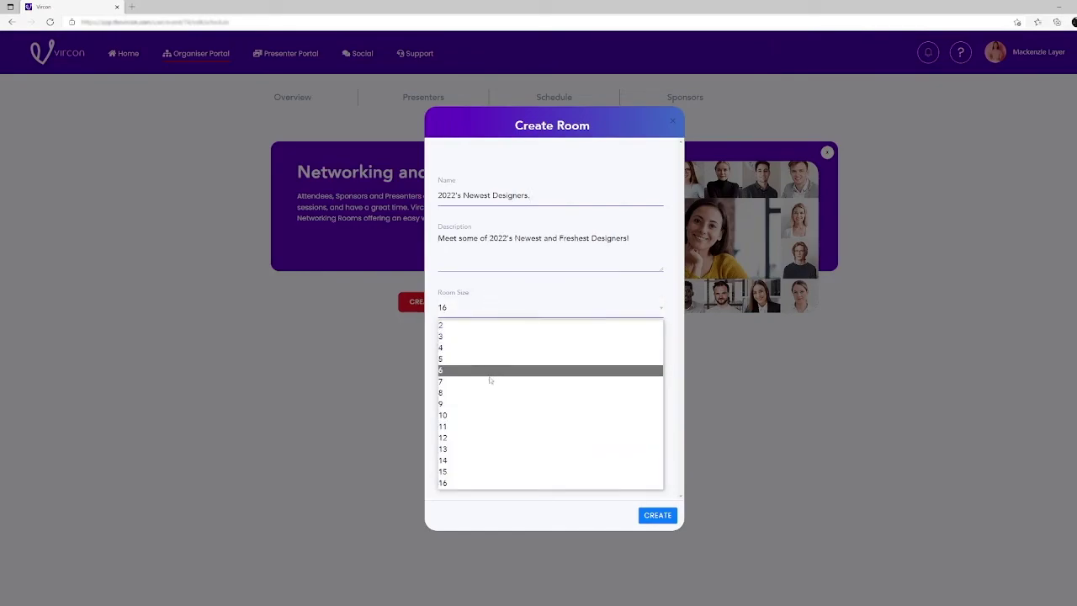
{"action": "left_click", "coordinate": [502, 481]}
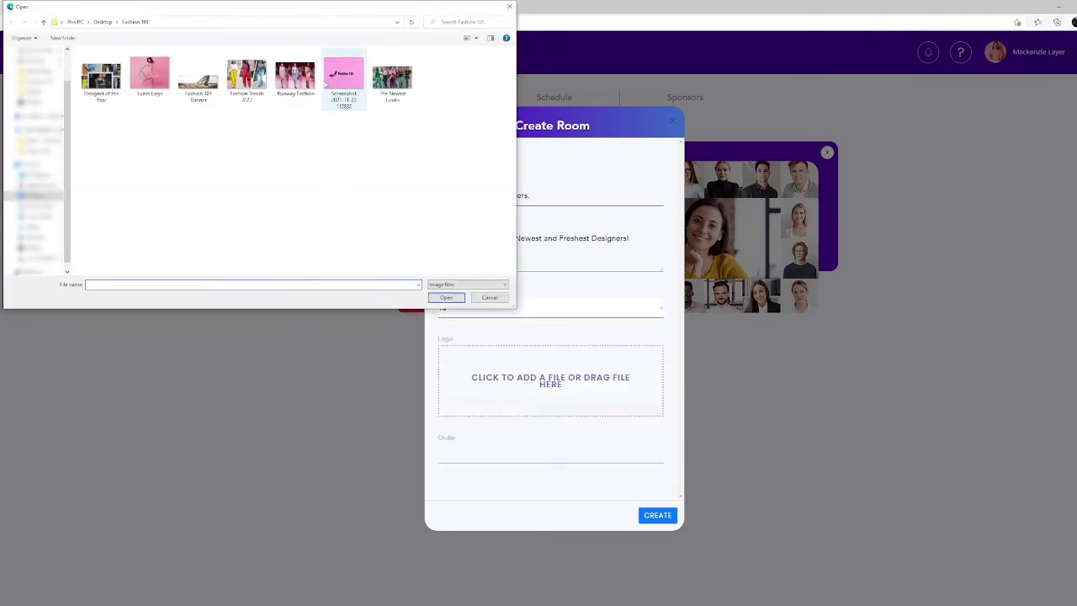
- Upload the pink screenshot as the room logo, set Order to 1 and create the room
{"action": "left_click", "coordinate": [341, 76]}
{"action": "left_click", "coordinate": [452, 296]}
{"action": "left_click", "coordinate": [468, 447]}
{"action": "type", "text": "1"}
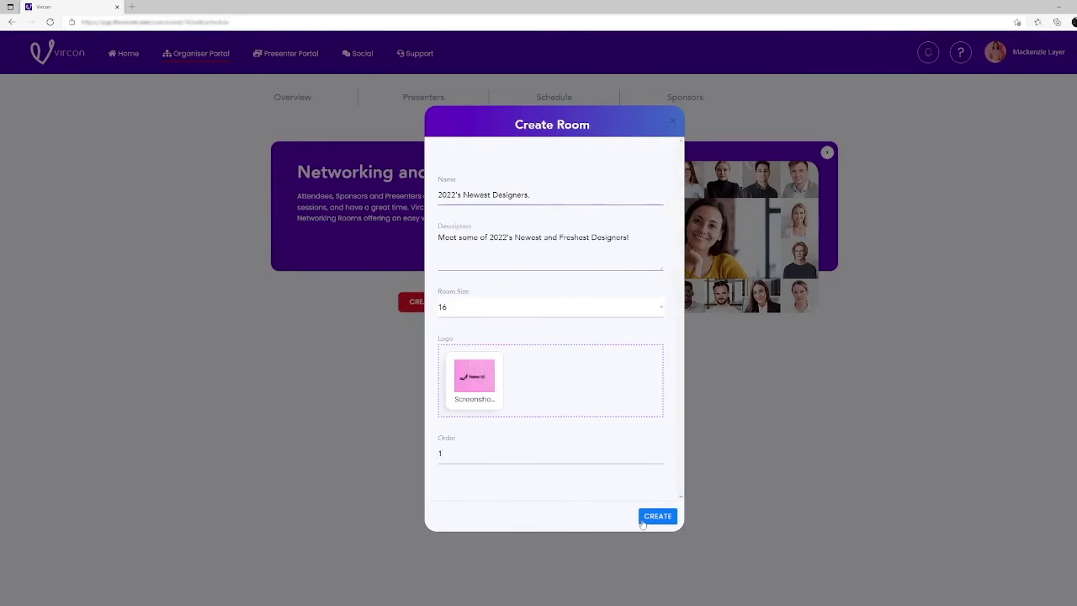
{"action": "left_click", "coordinate": [644, 518]}
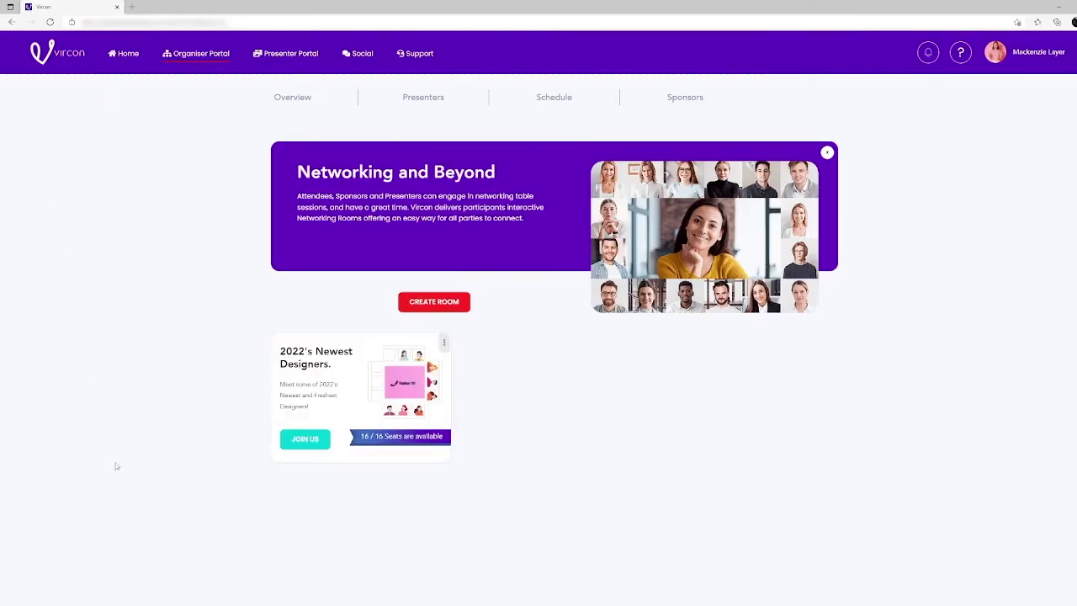
- Join the 2022's Newest Designers. meeting with default devices and type 'Hello' in the chat
{"action": "left_click", "coordinate": [287, 451]}
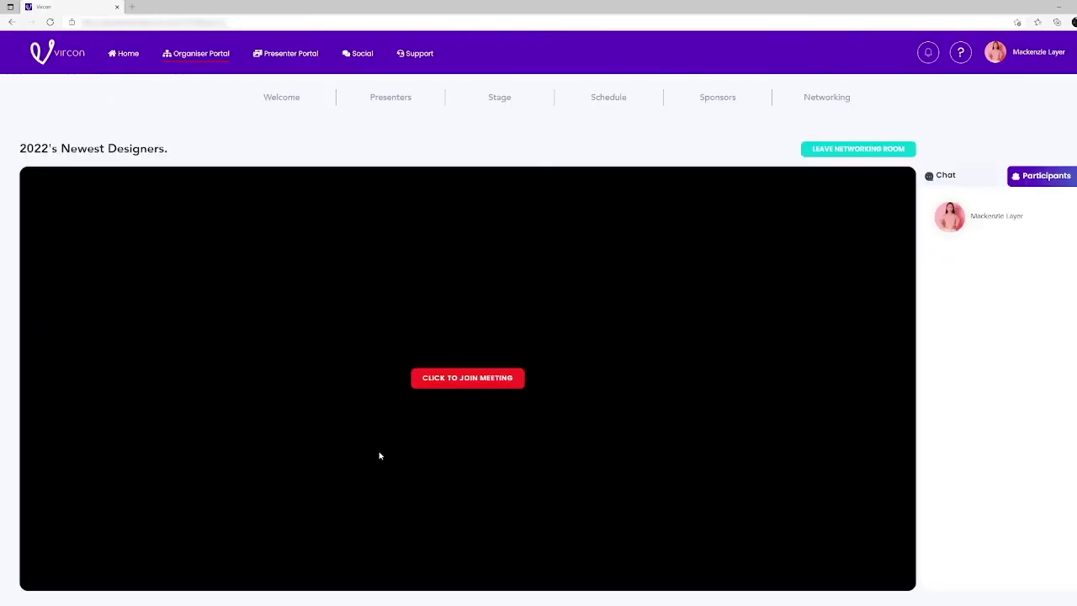
{"action": "left_click", "coordinate": [474, 385]}
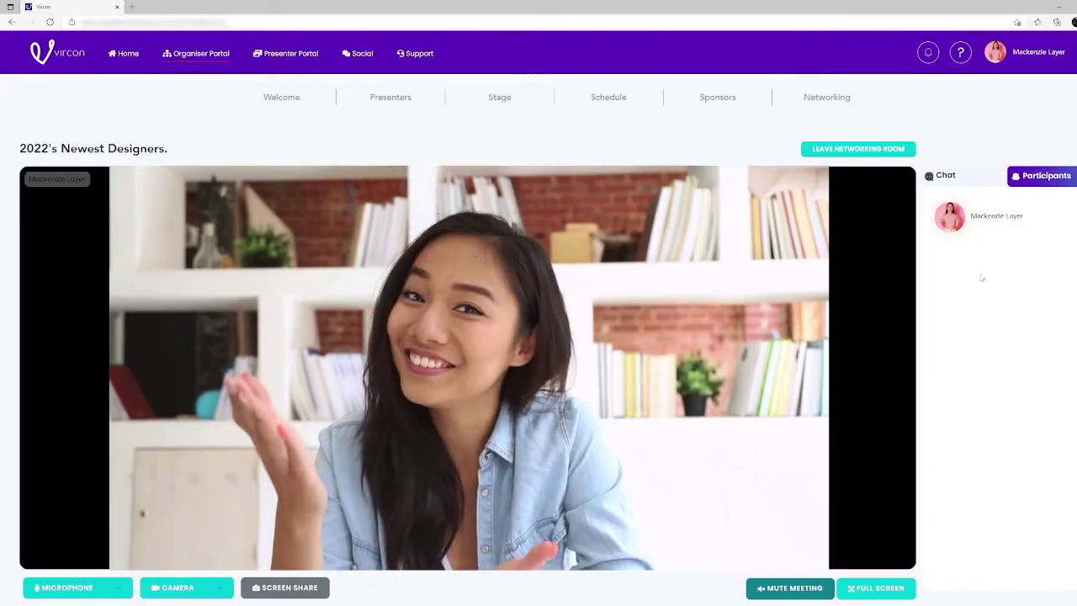
{"action": "left_click", "coordinate": [554, 412]}
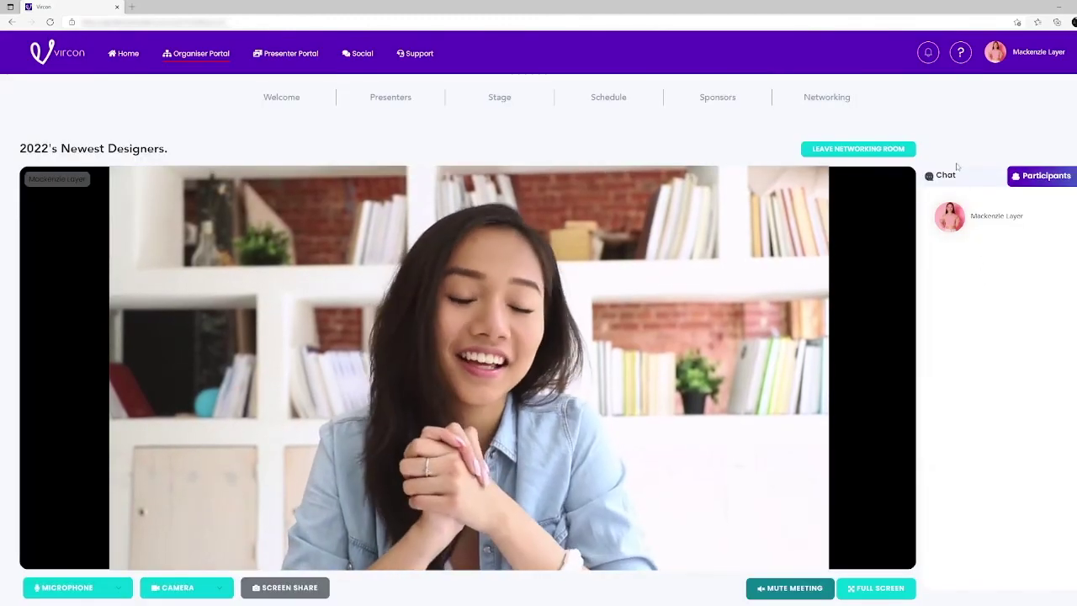
{"action": "left_click", "coordinate": [946, 174]}
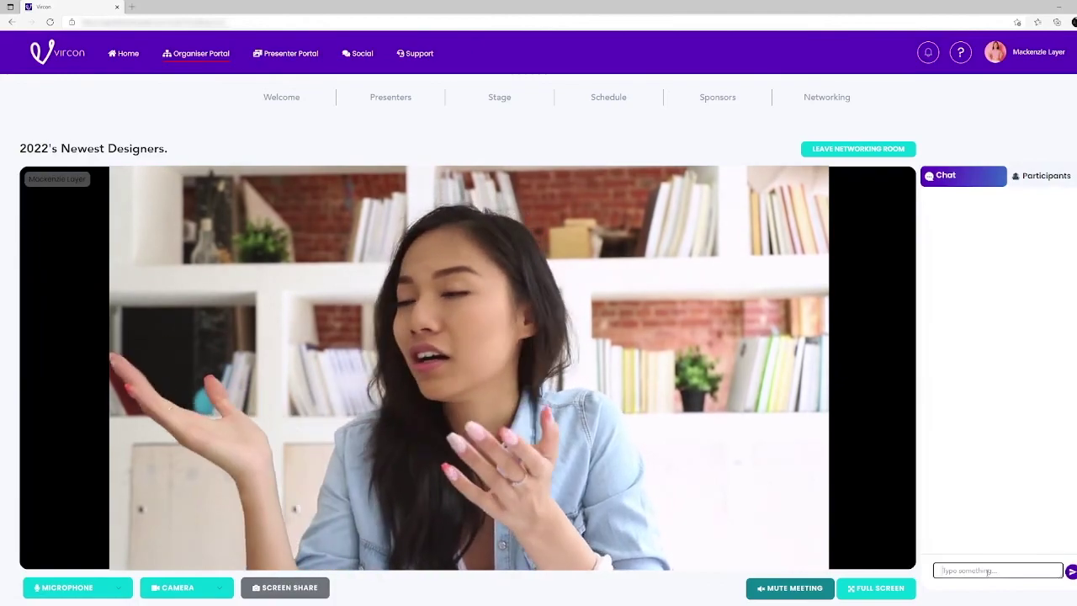
{"action": "type", "text": "Hello"}
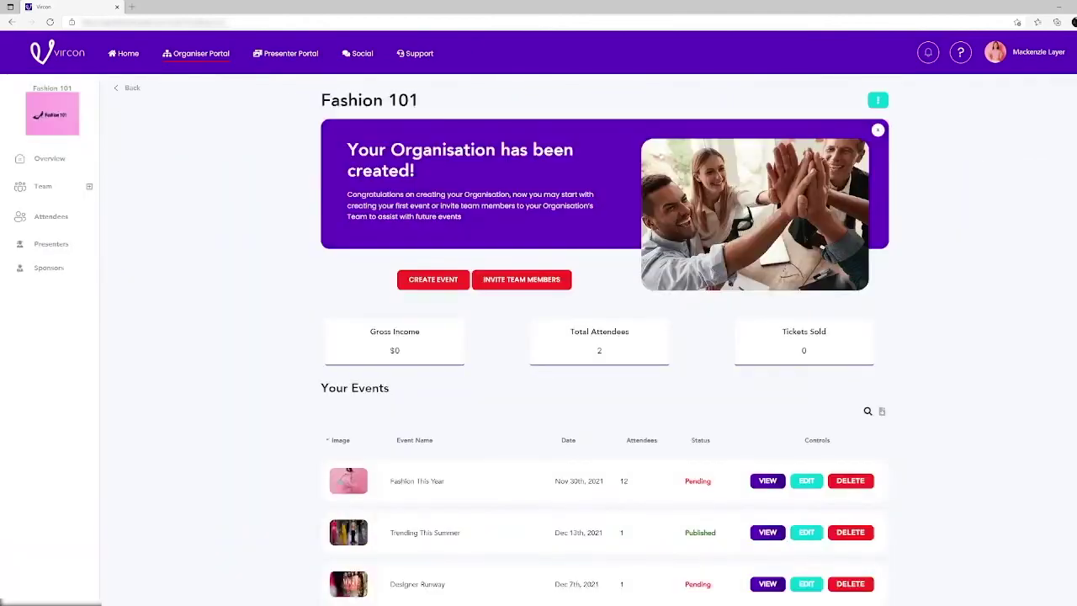